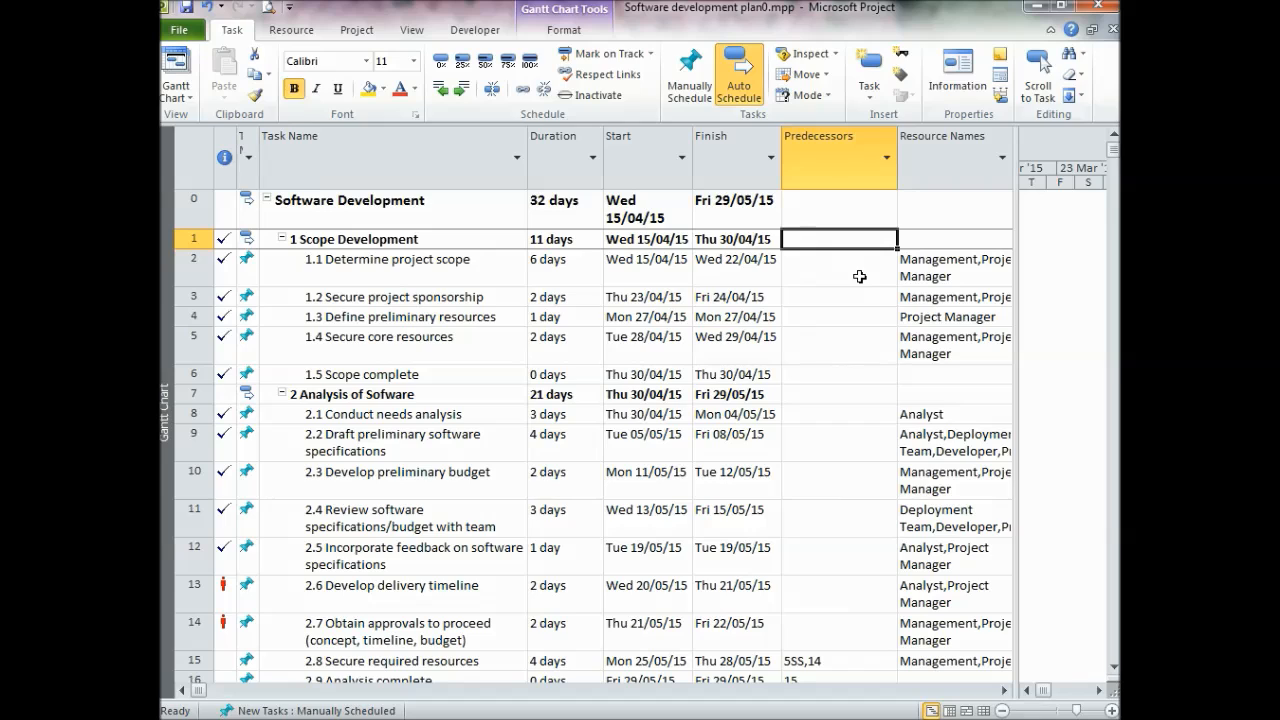
- Set the predecessor of the task Secure project sponsorship to 2
click(340, 270)
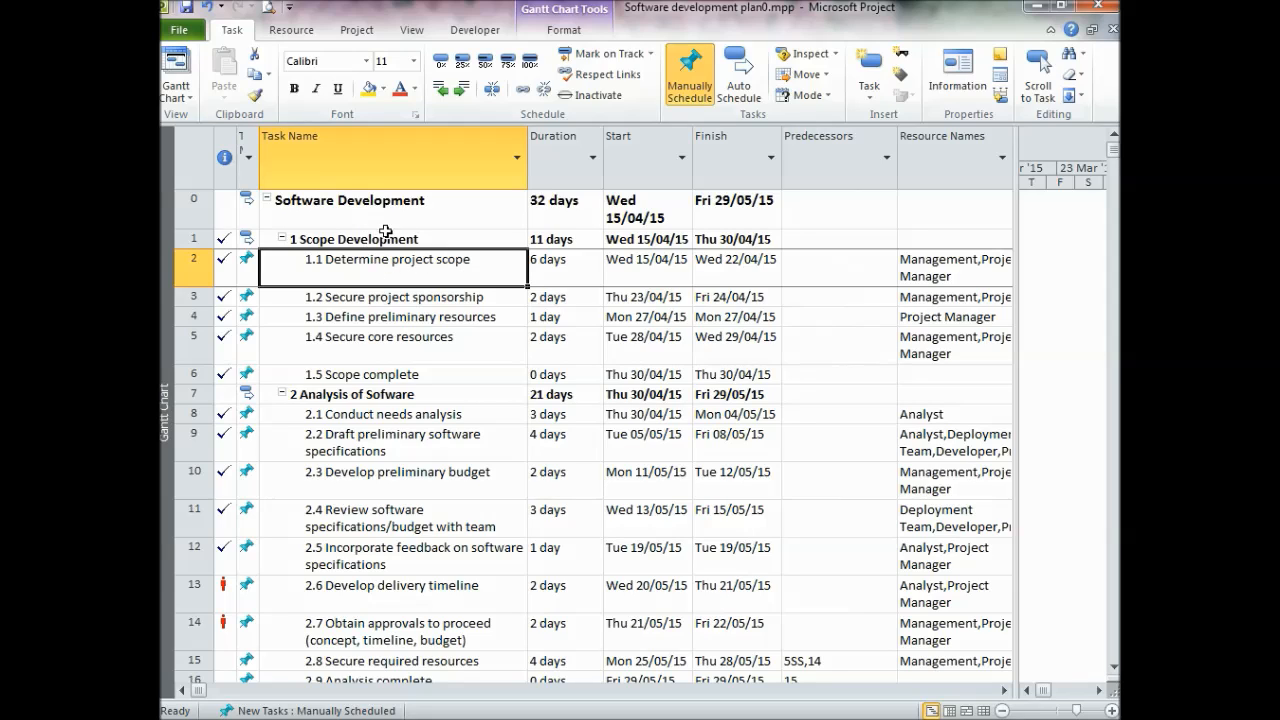
click(818, 299)
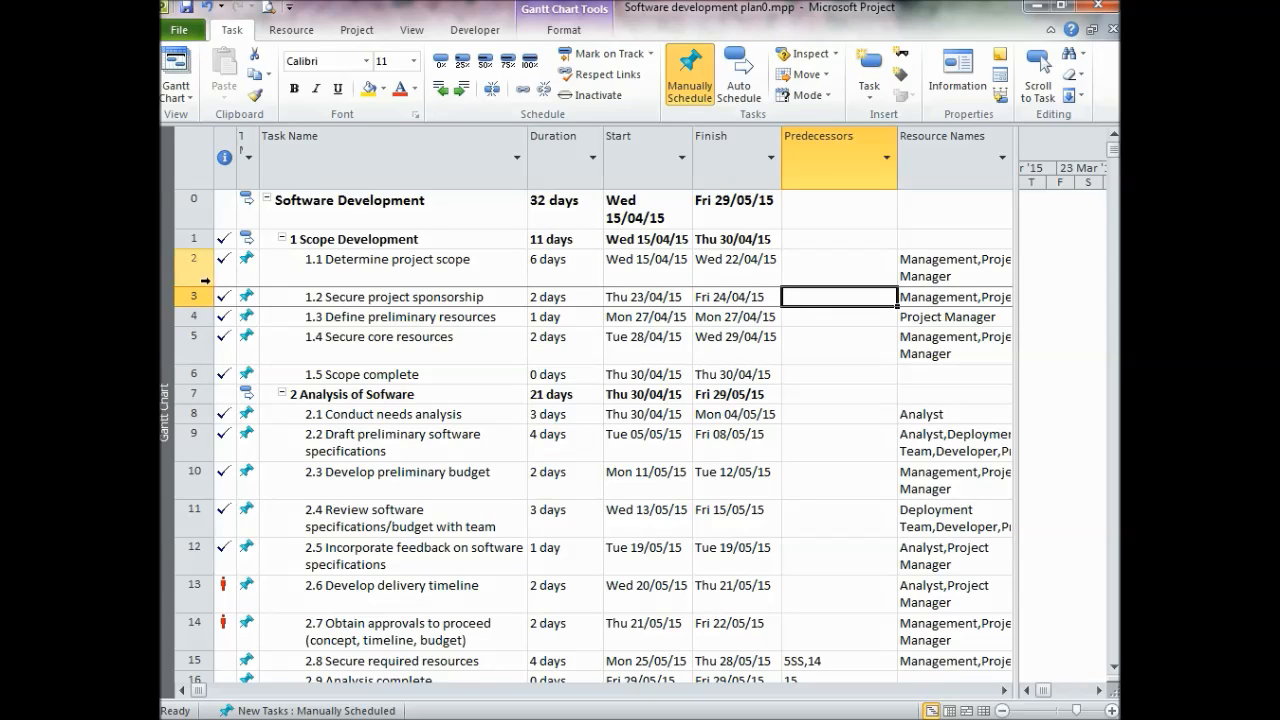
text(2)
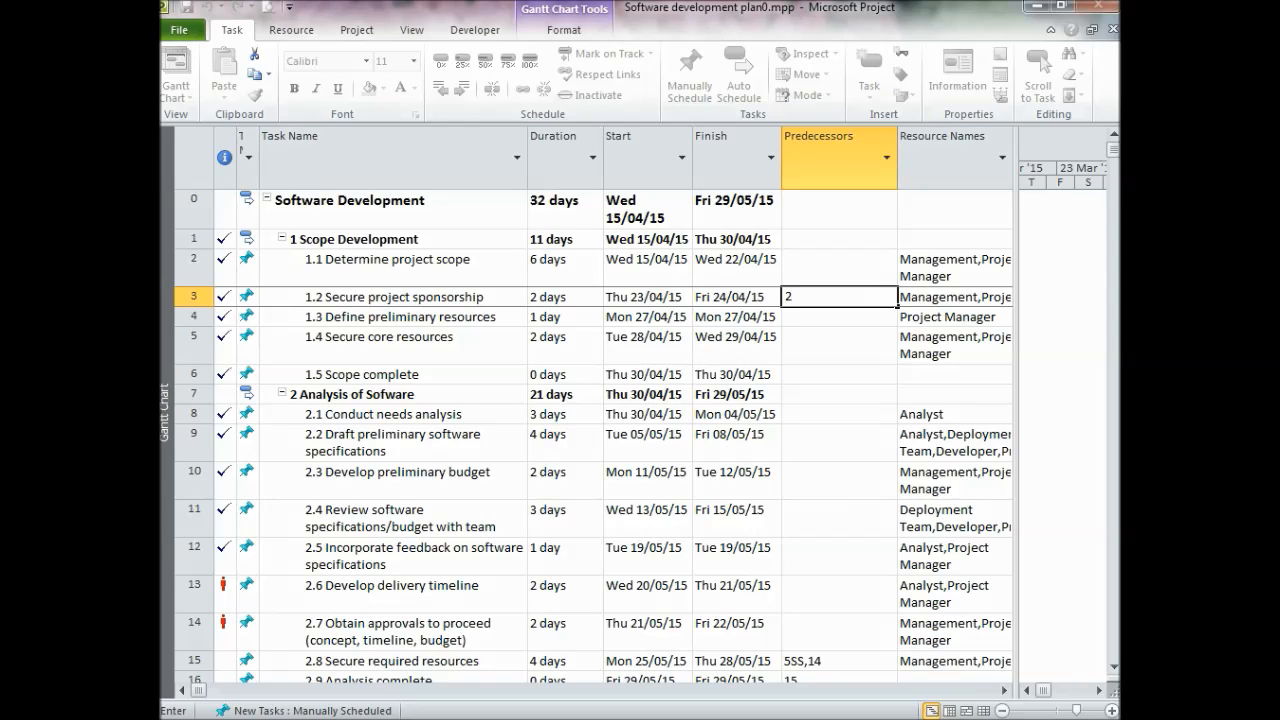
key(Return)
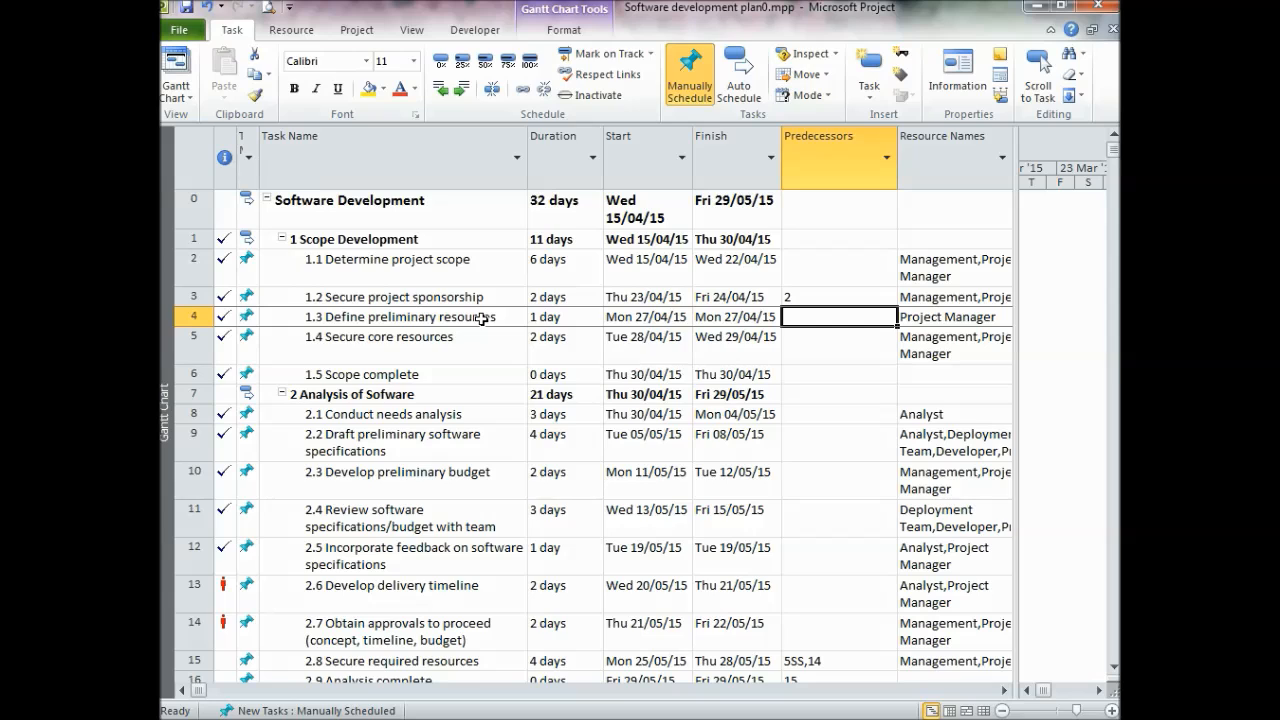
- Set the predecessor of Define preliminary resources to 3 and of Secure core resources to 4
text(3)
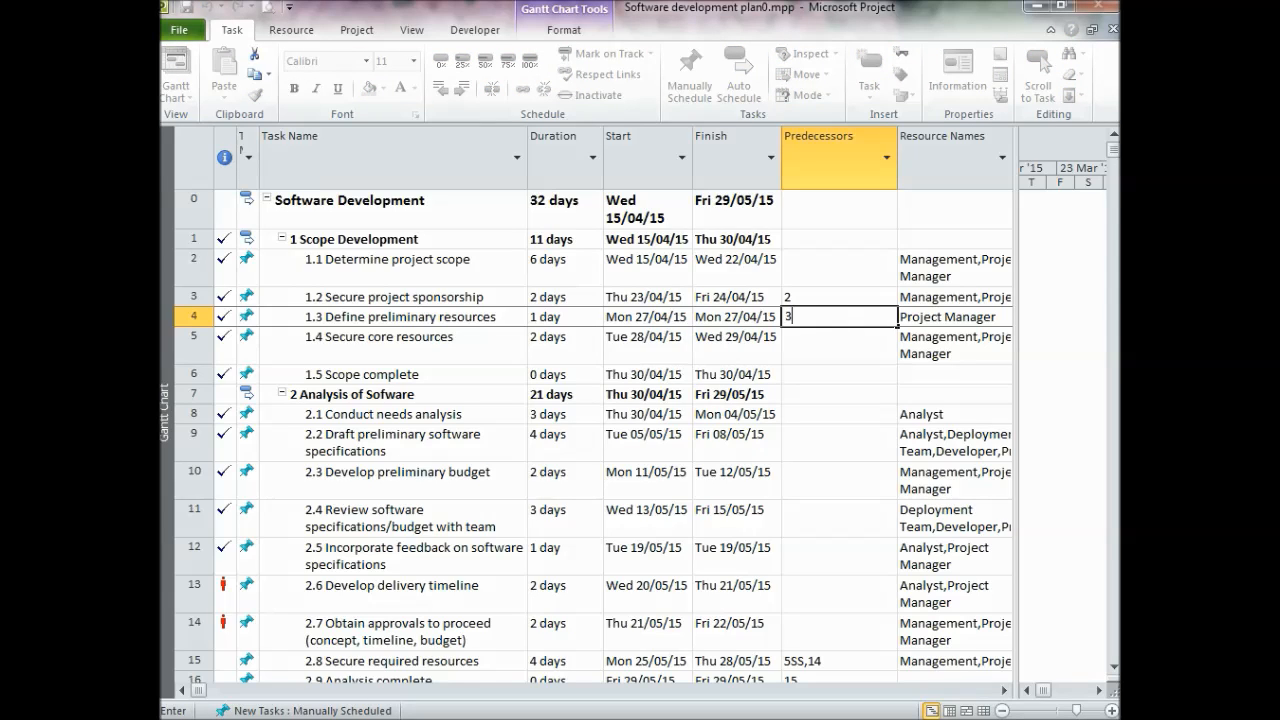
key(Return)
key(Up)
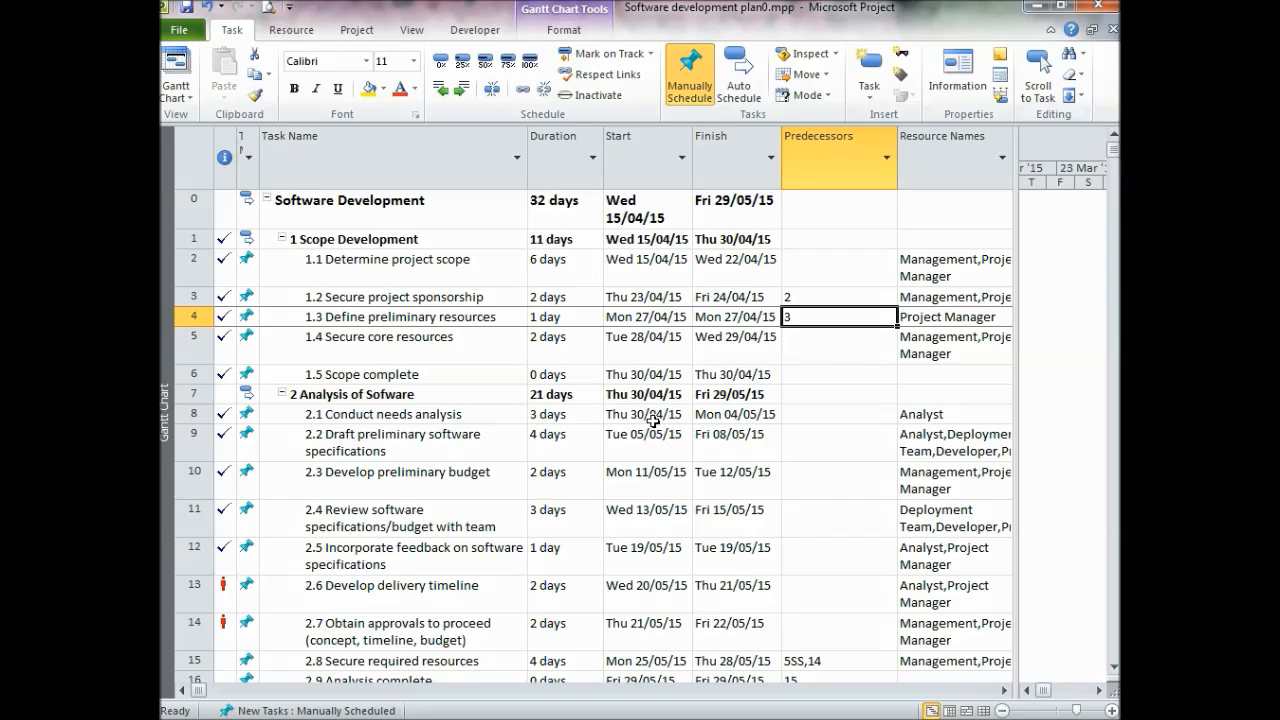
click(813, 345)
text(4)
key(Return)
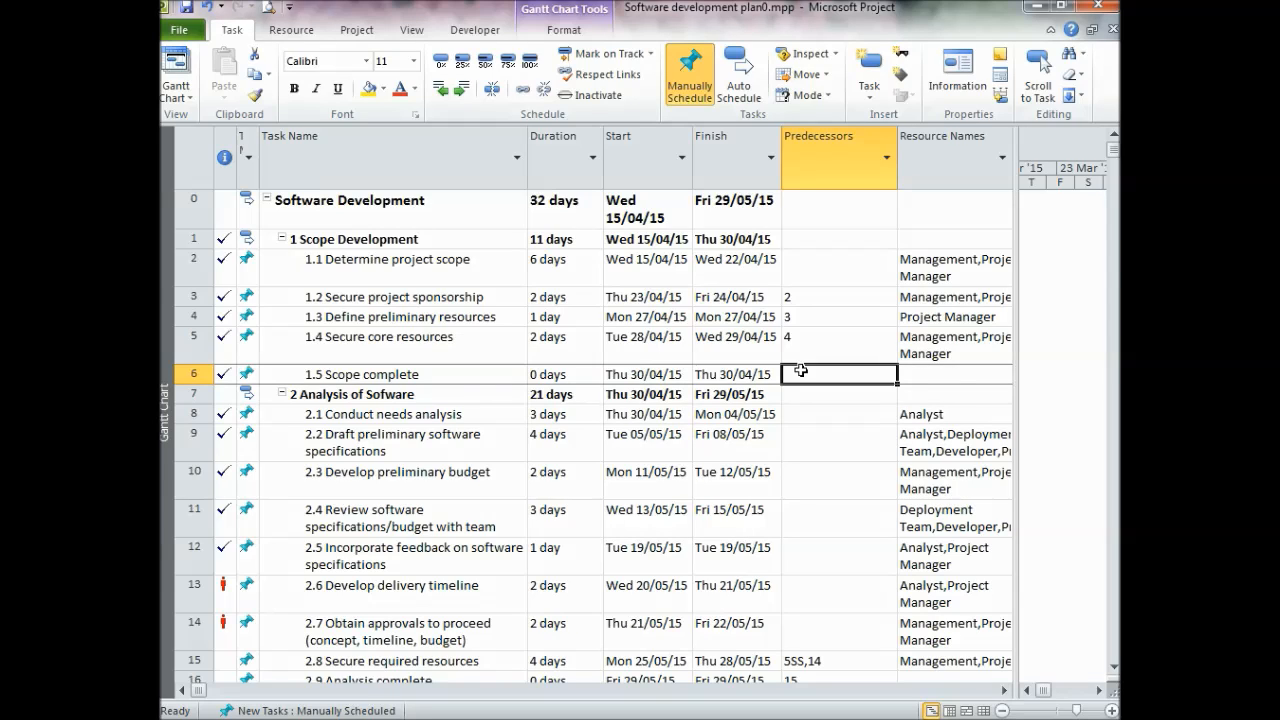
- Set the predecessors of Scope complete to 2,3,4 and the predecessor of Conduct needs analysis to 6
text(2,)
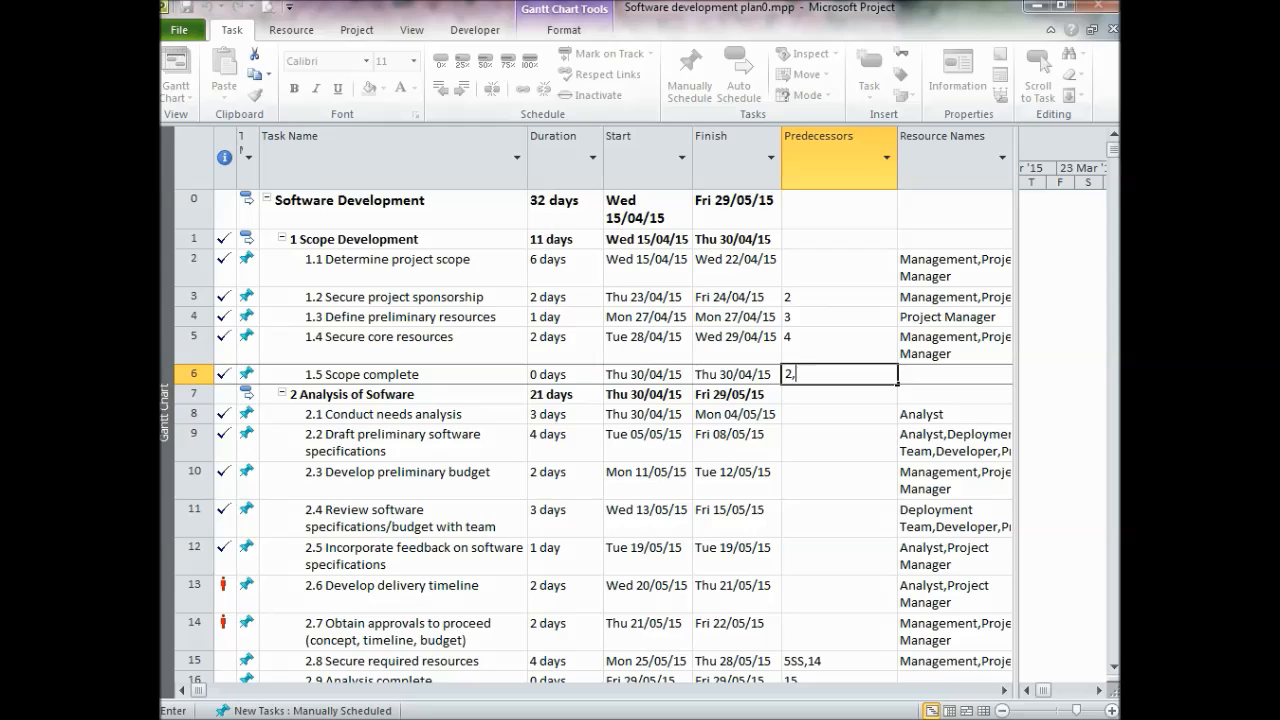
text(3,4)
key(Return)
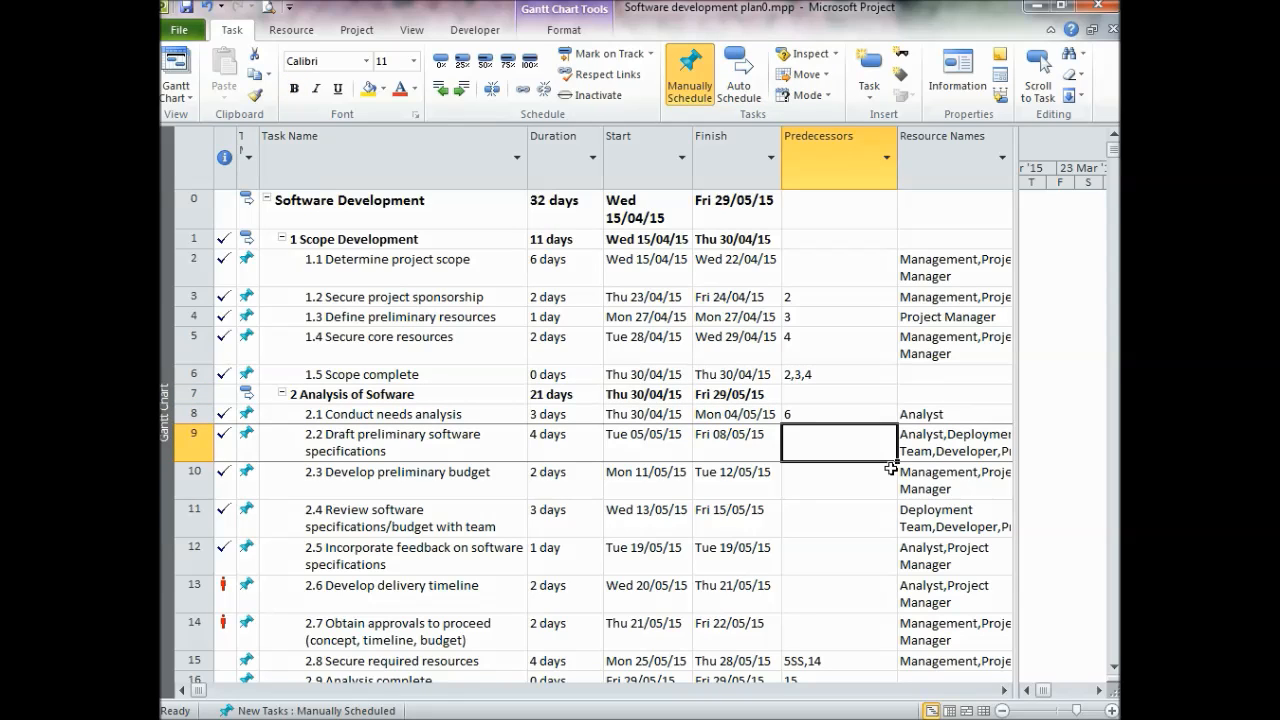
key(Up)
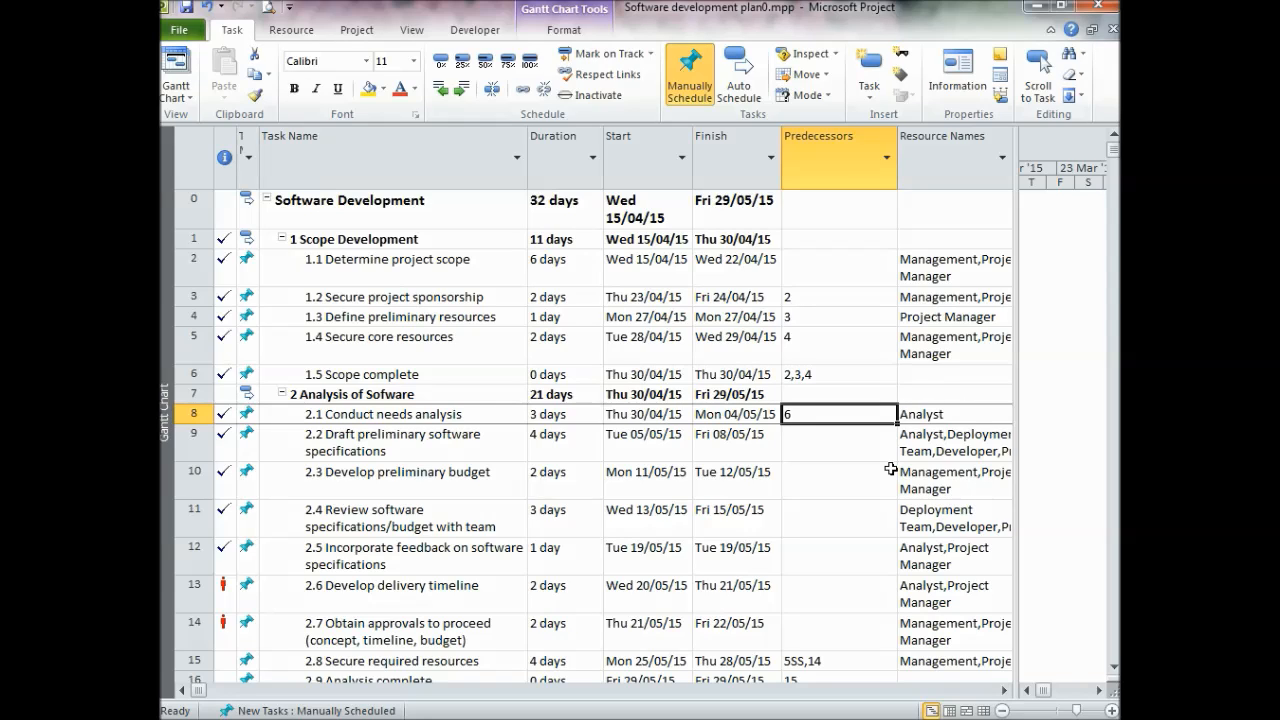
key(Down)
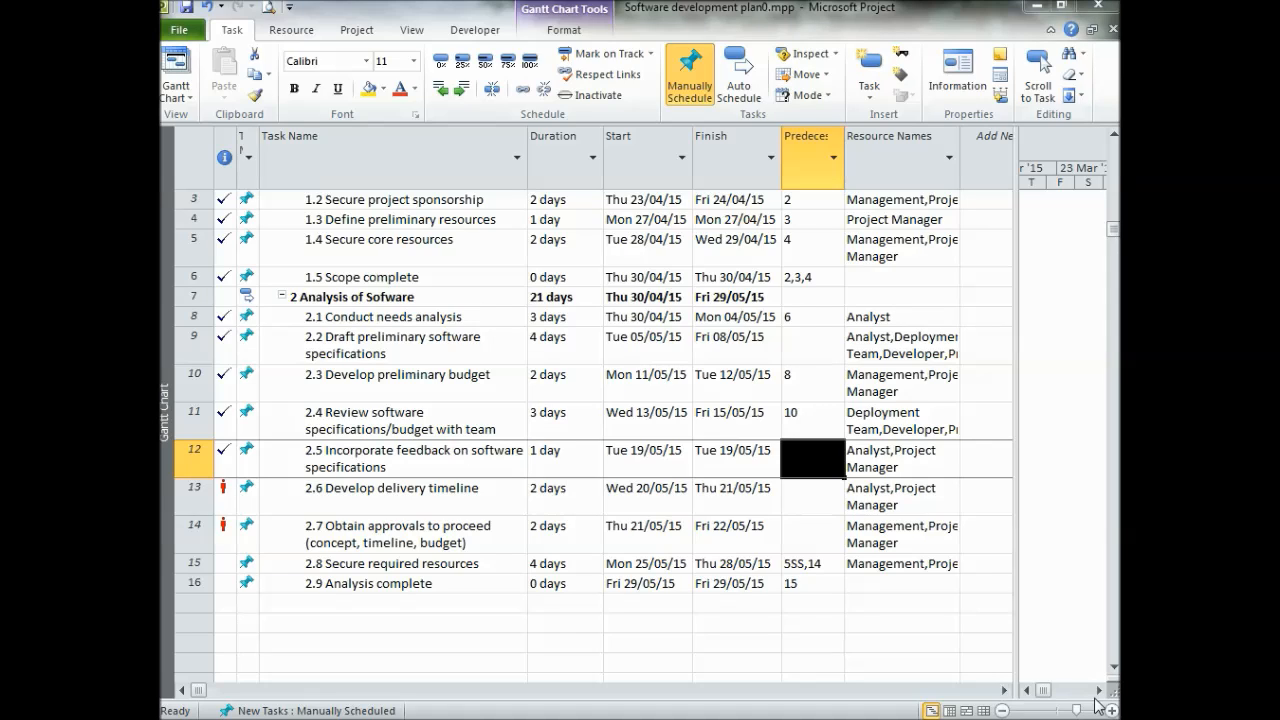
- Examine how Secure required resources relates to Secure core resources and the neighbouring tasks in the schedule
click(817, 513)
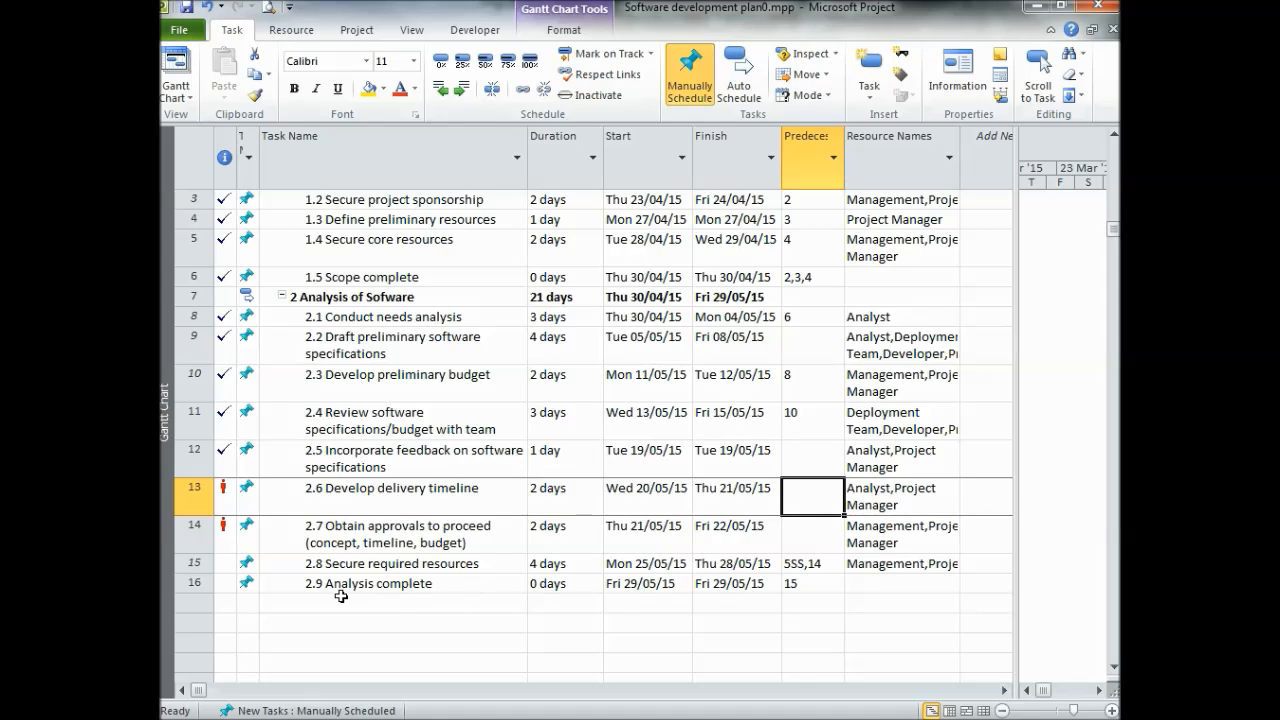
click(196, 567)
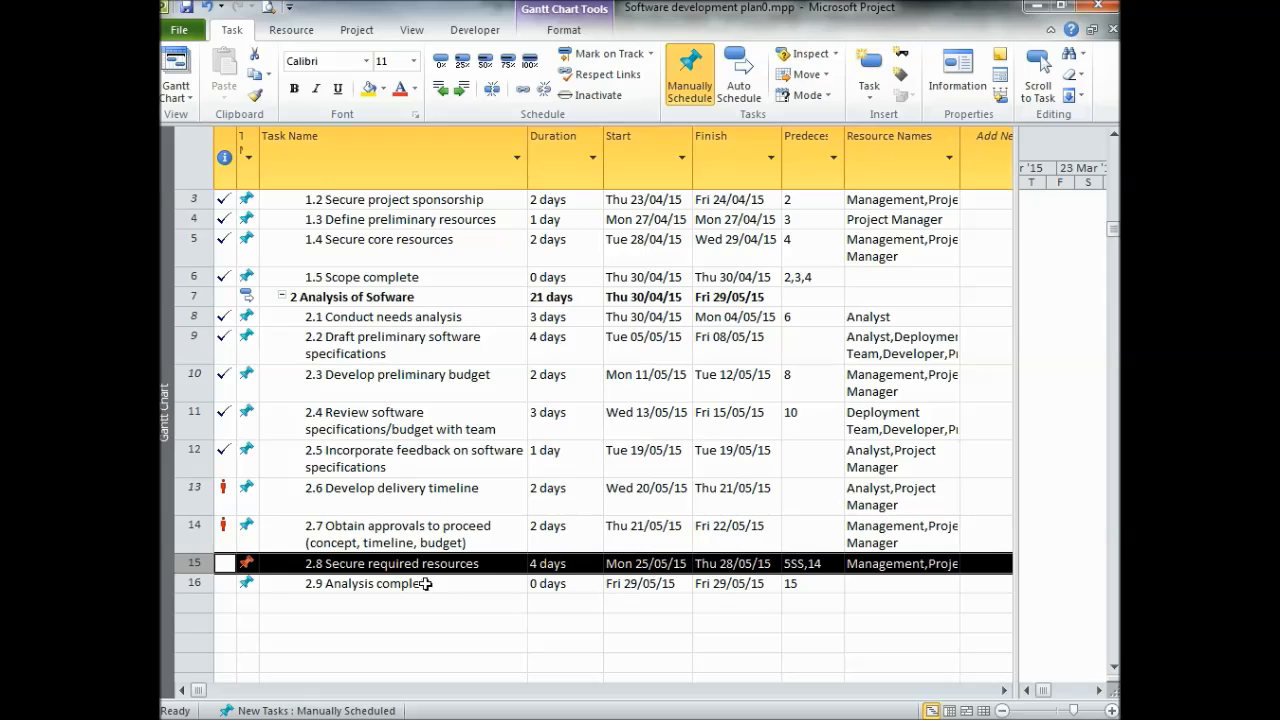
click(426, 475)
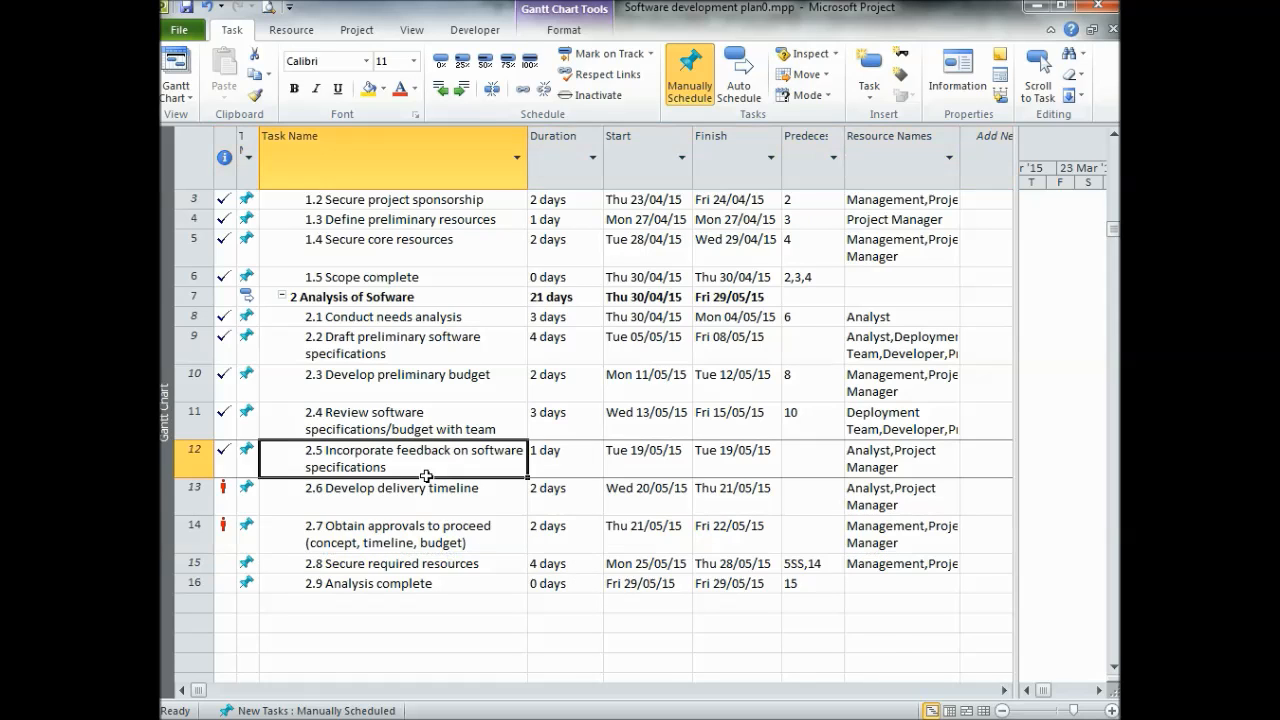
scroll(426, 475, up, 1)
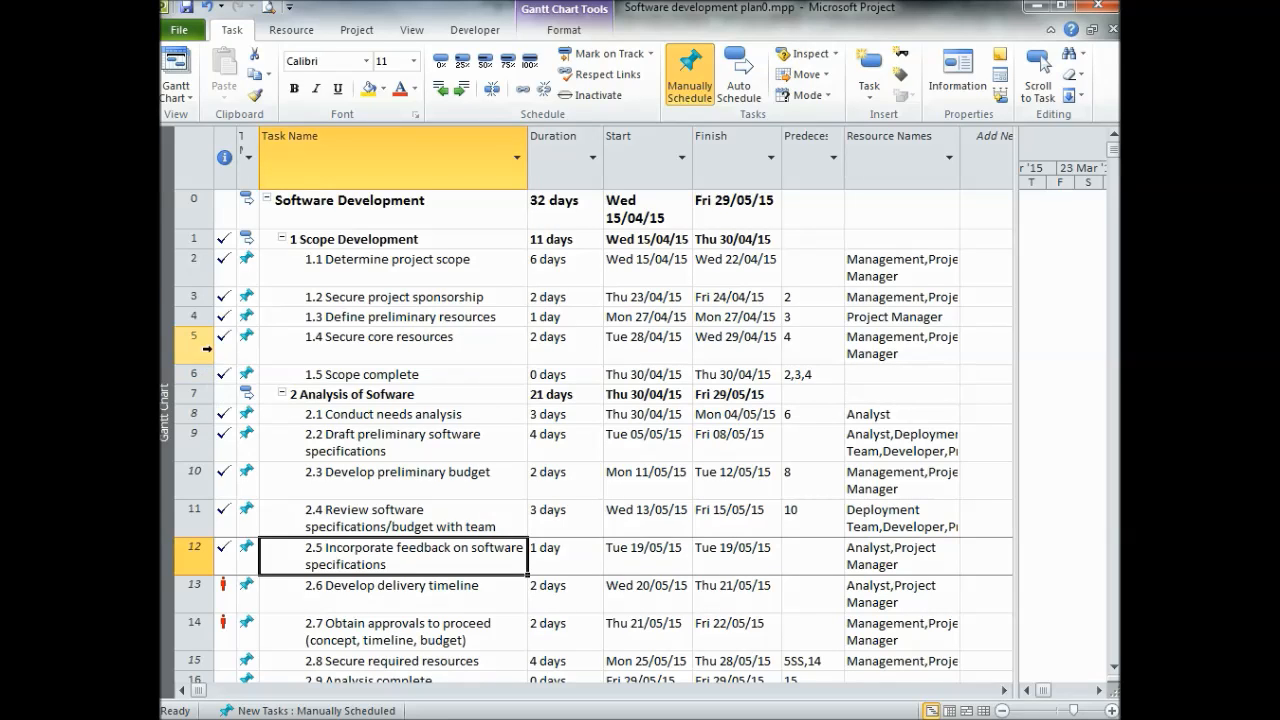
click(353, 351)
scroll(578, 453, down, 1)
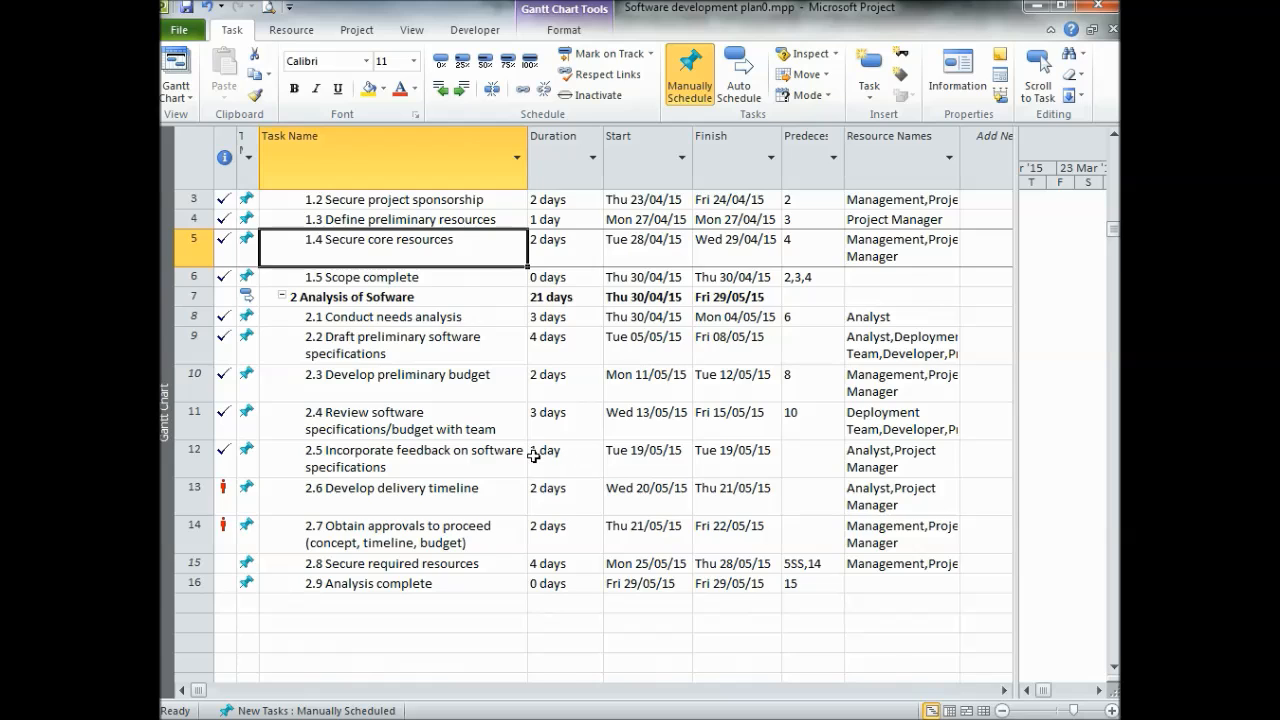
scroll(533, 456, up, 1)
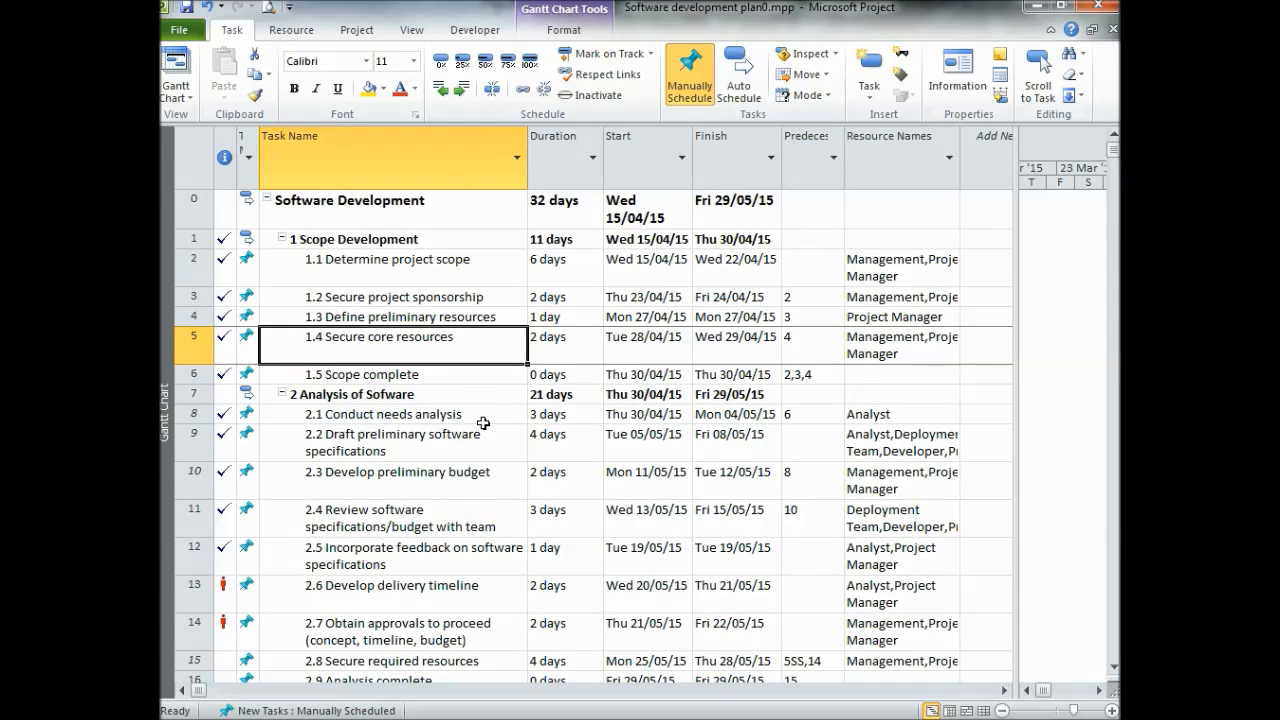
scroll(483, 423, down, 1)
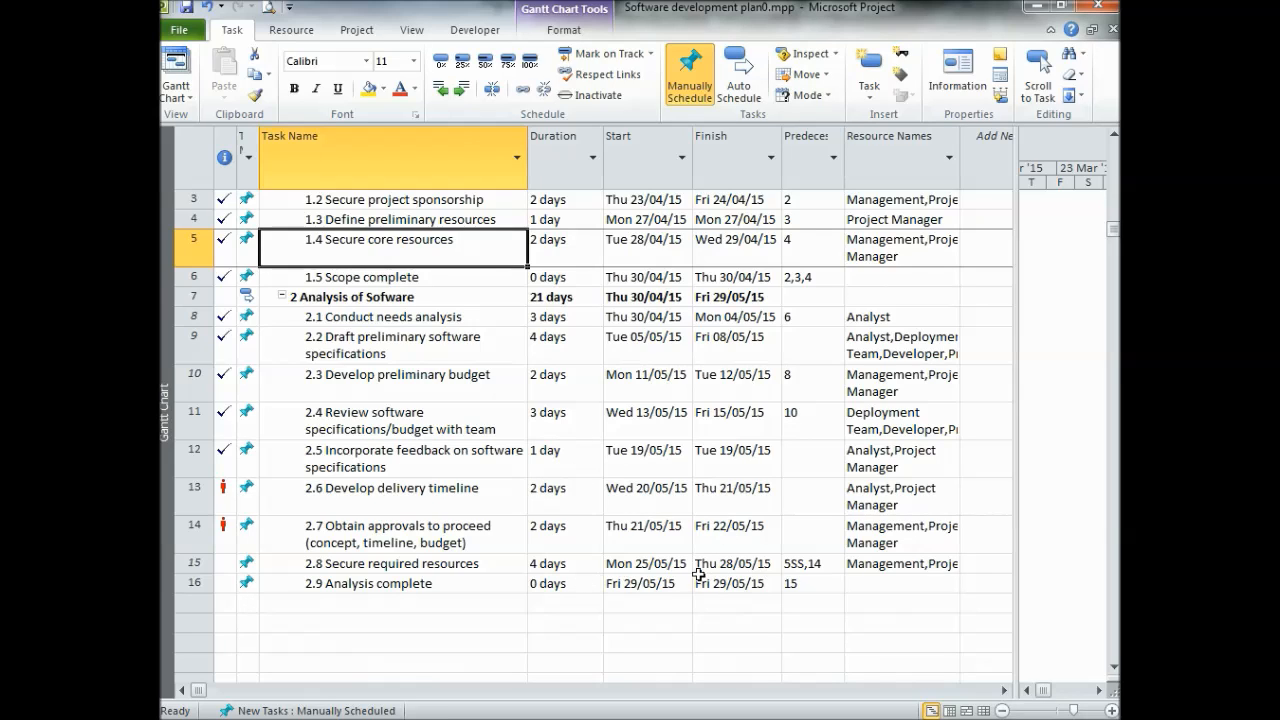
- Inspect the predecessor details of Secure required resources, including the link type choices for its Secure core resources predecessor
click(801, 567)
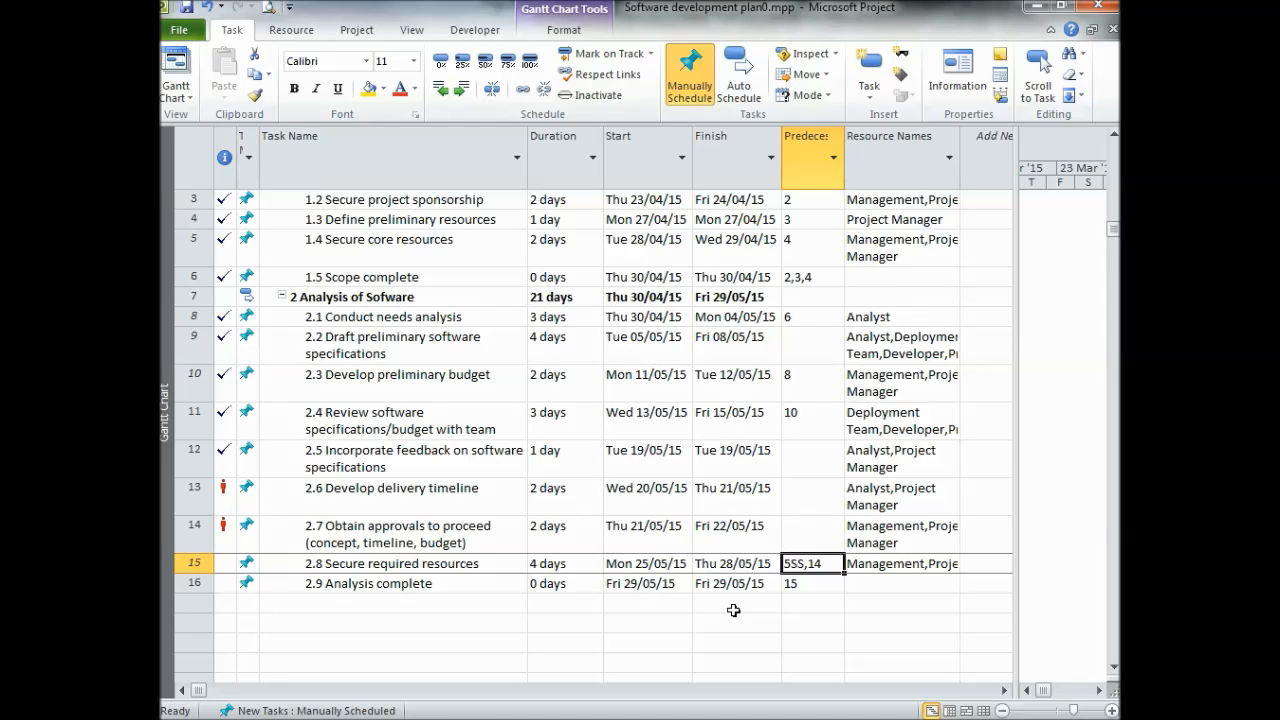
double_click(795, 564)
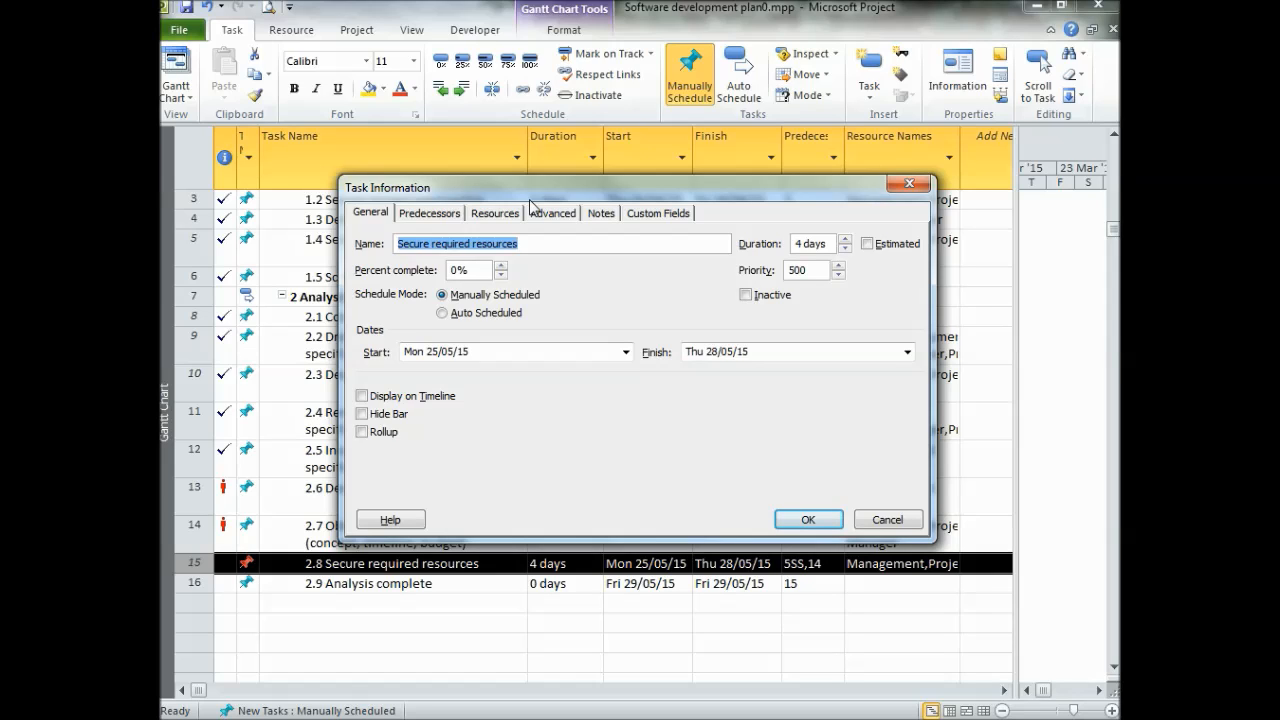
click(433, 215)
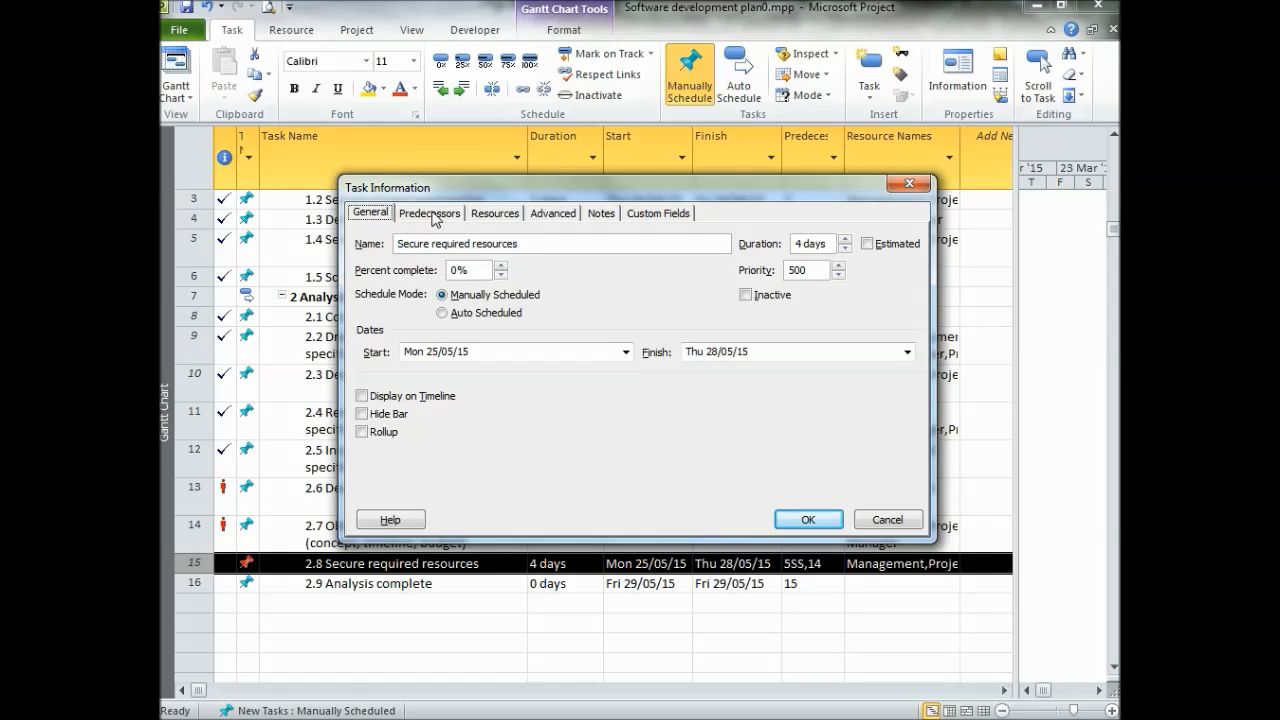
click(431, 214)
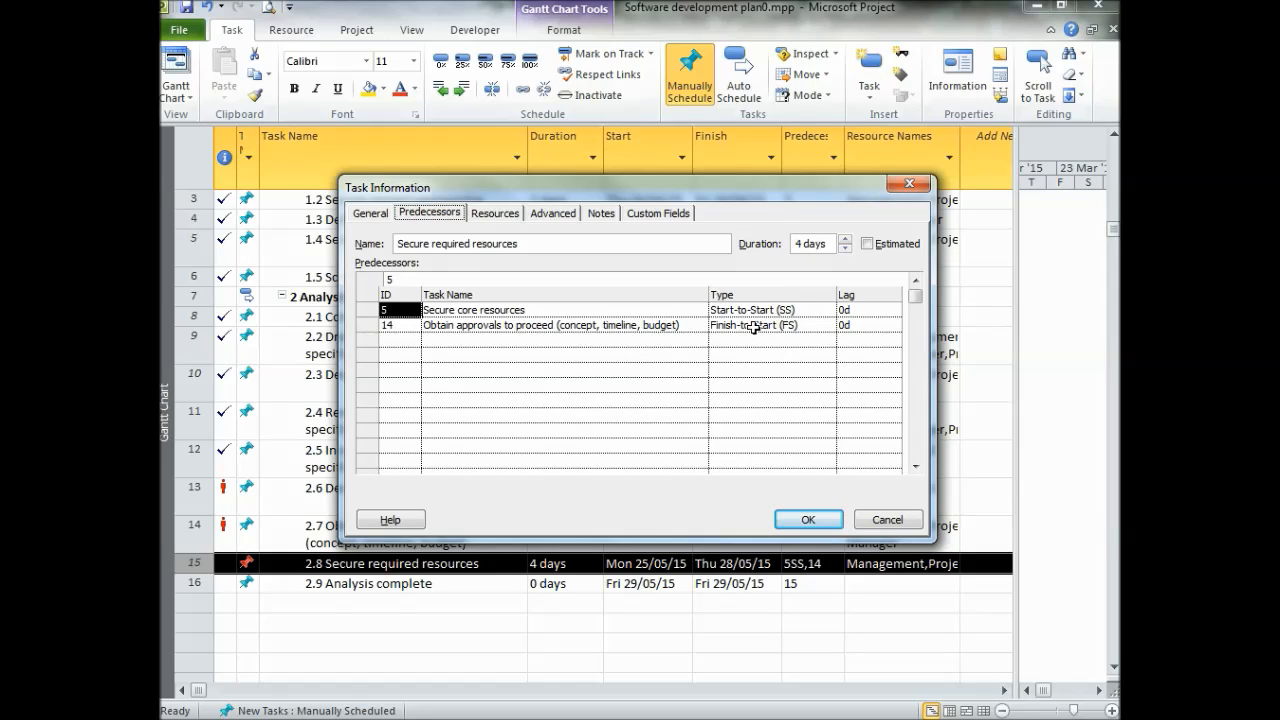
click(820, 308)
click(819, 312)
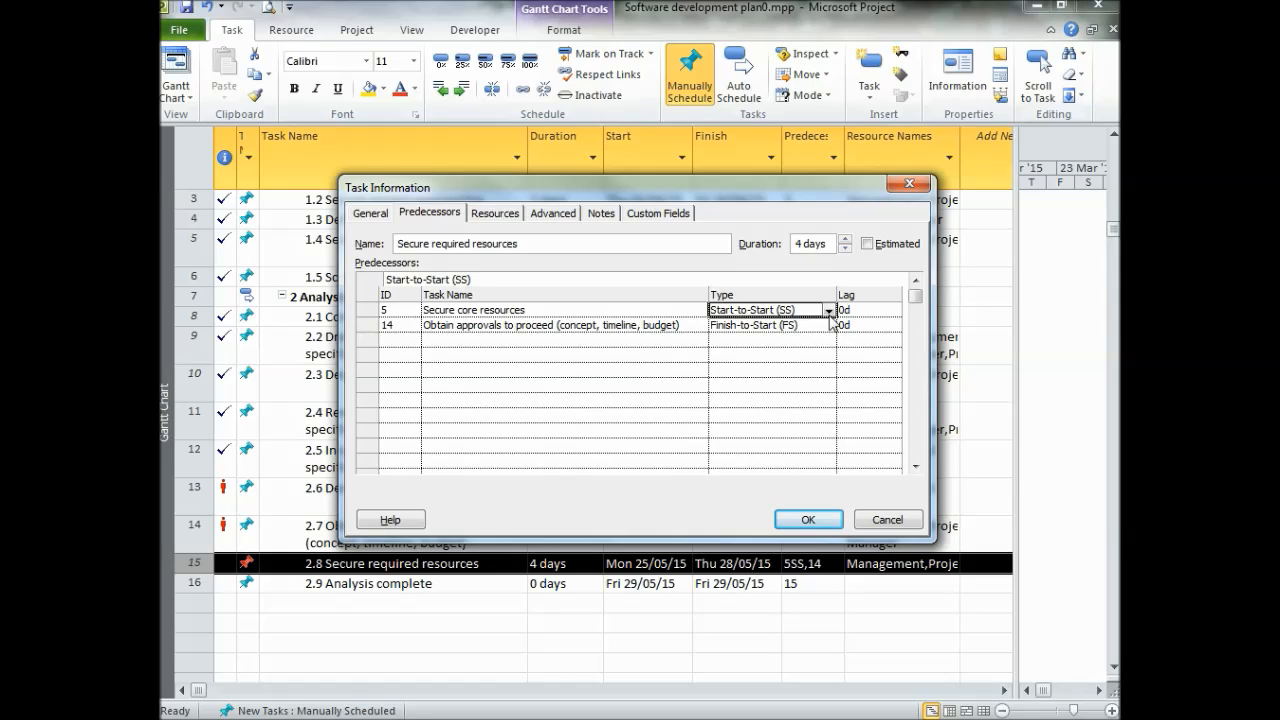
click(829, 312)
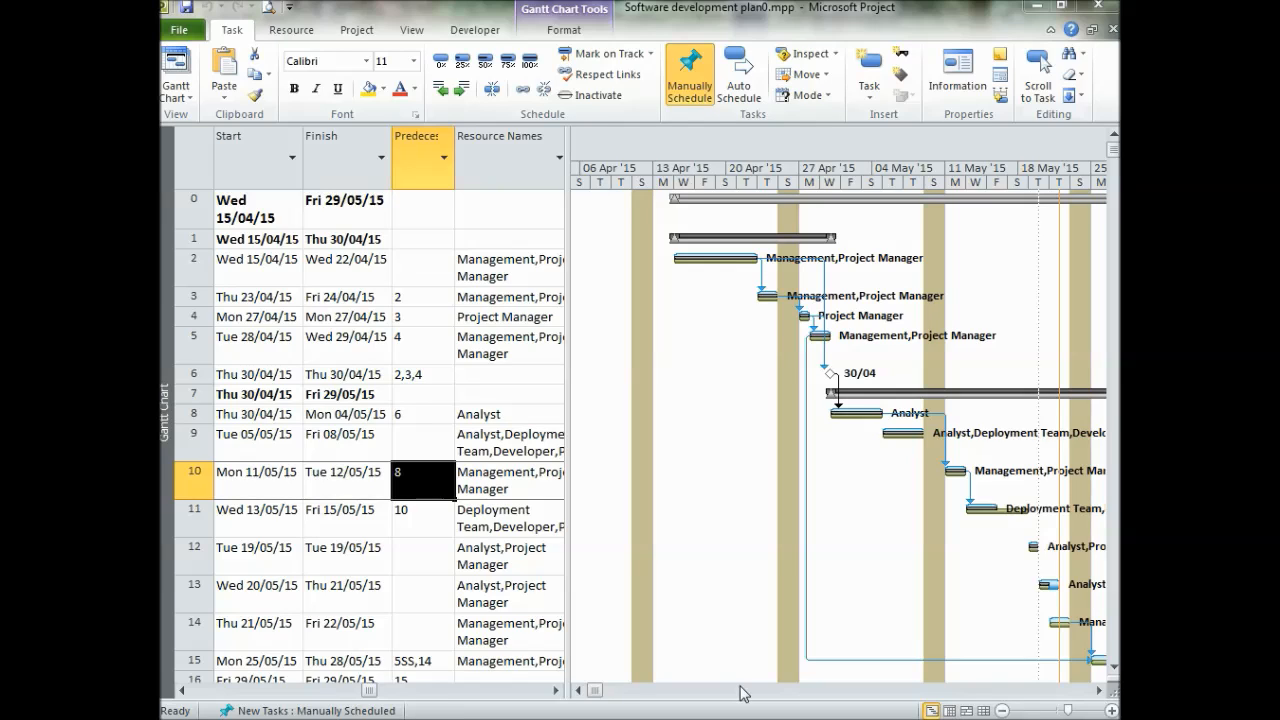
- Clear the predecessors of tasks 3 to 5, and relink tasks 2 to 5 in sequence with the Link Tasks command
drag(415, 297, 407, 345)
key(Delete)
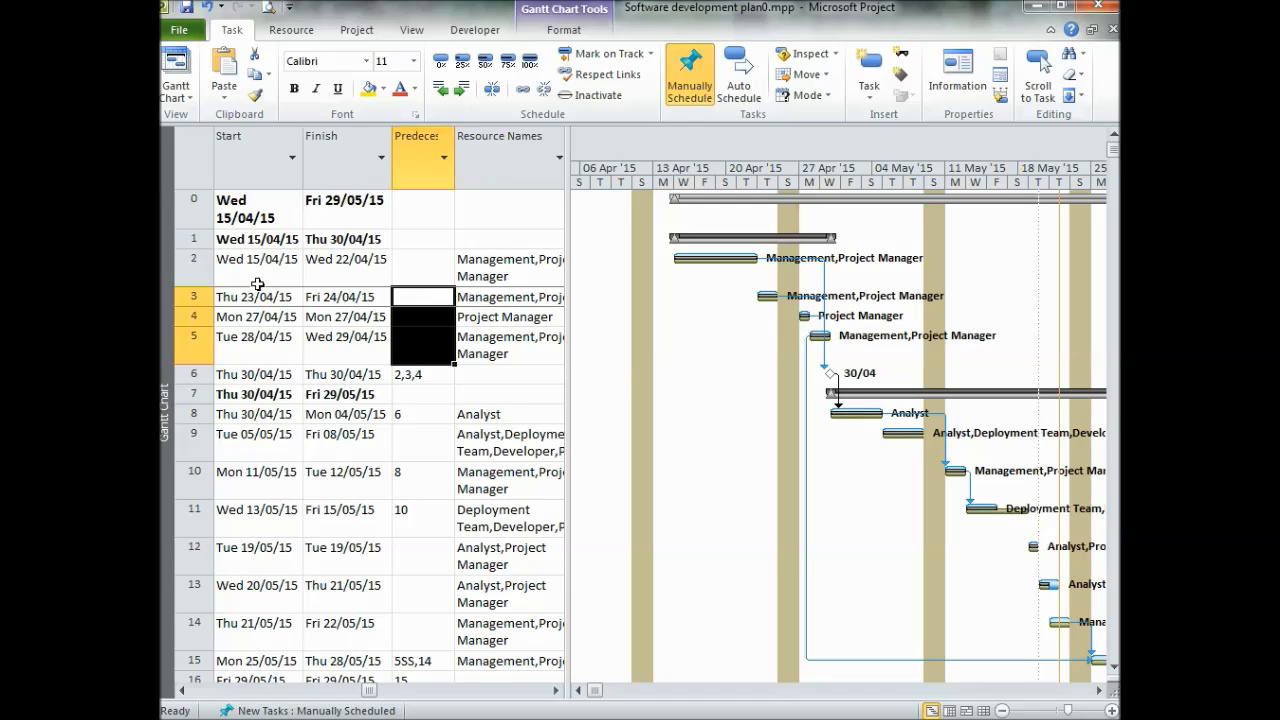
drag(258, 343, 260, 277)
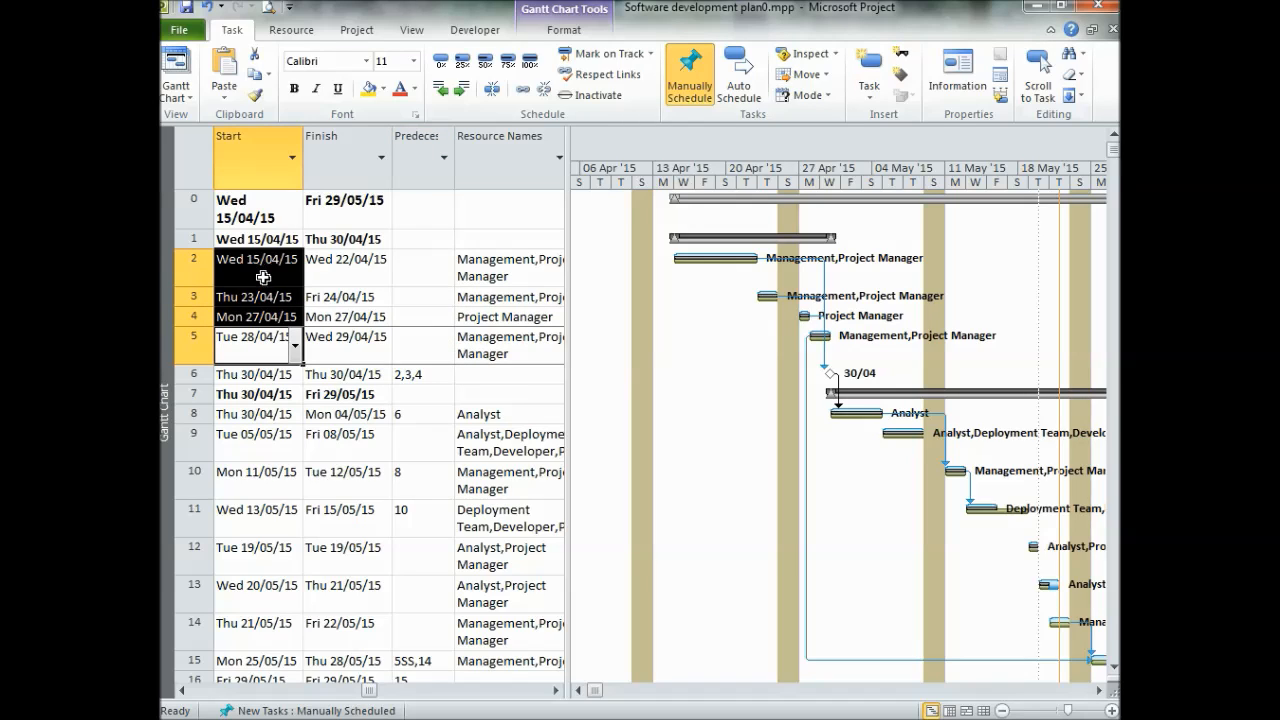
click(522, 100)
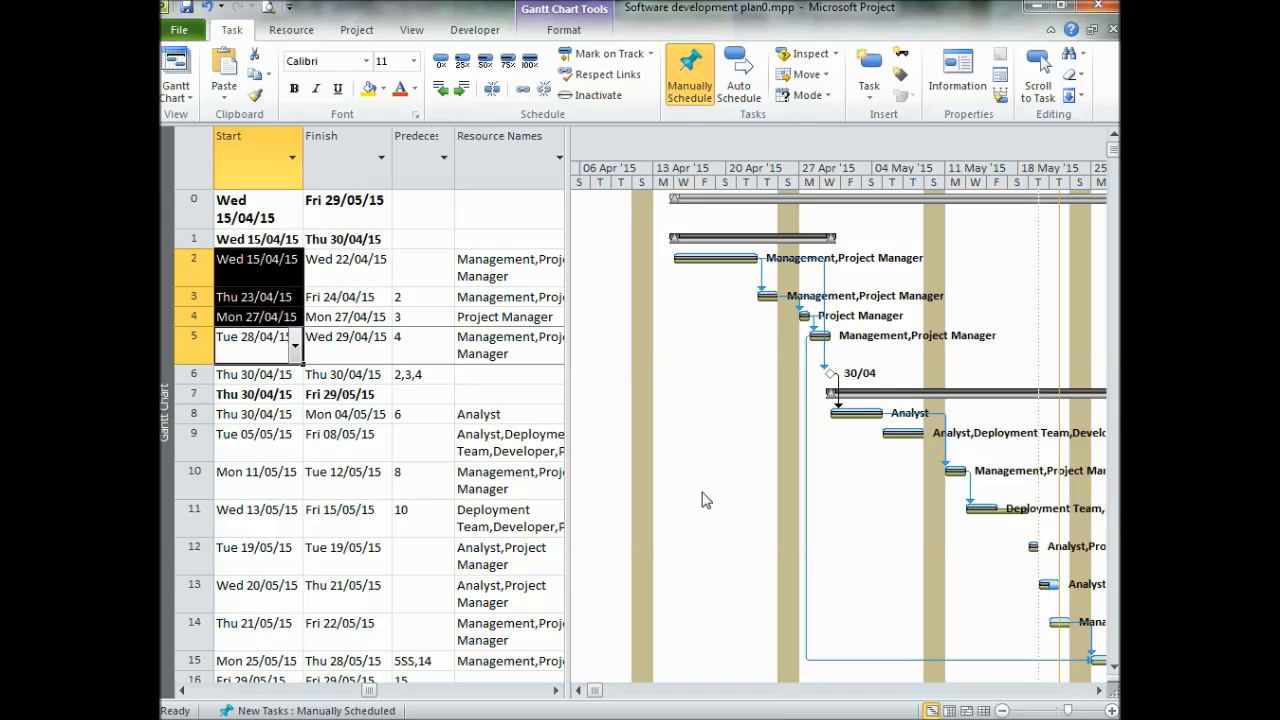
- Try a 2-day lag on the start-to-start dependency from Secure core resources to Secure required resources, and restore it to 0d
double_click(807, 436)
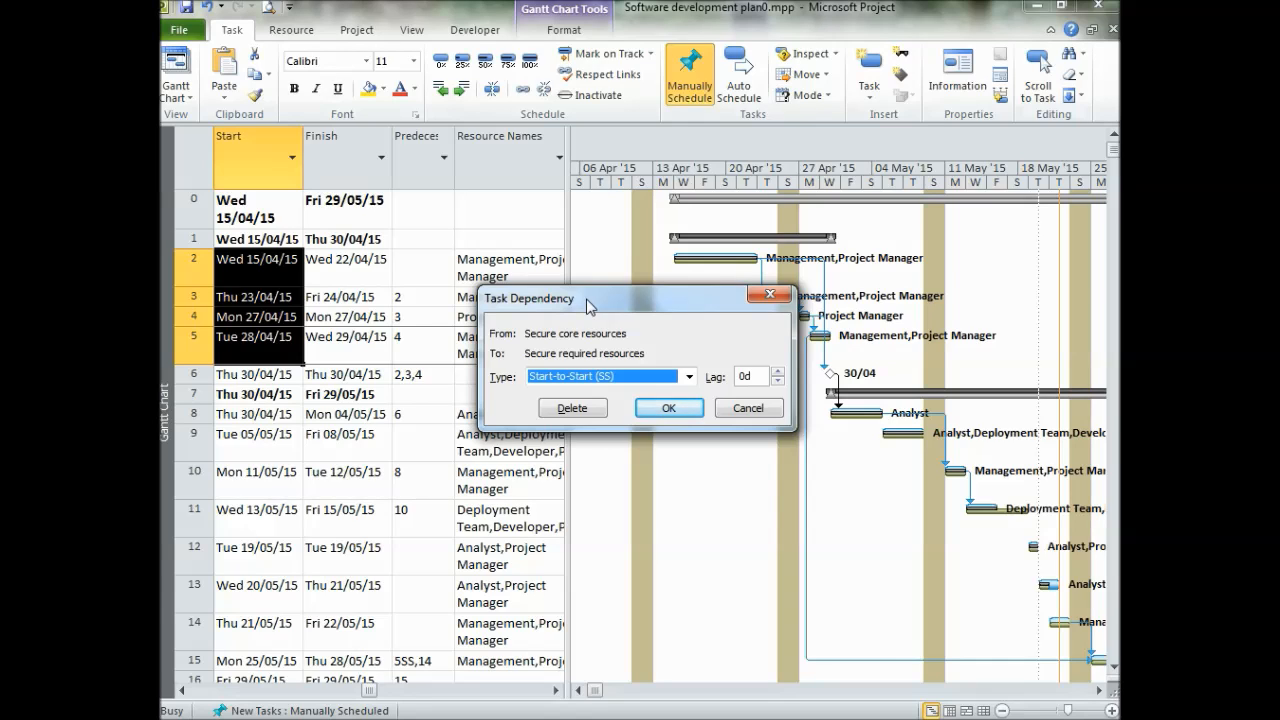
drag(590, 306, 737, 309)
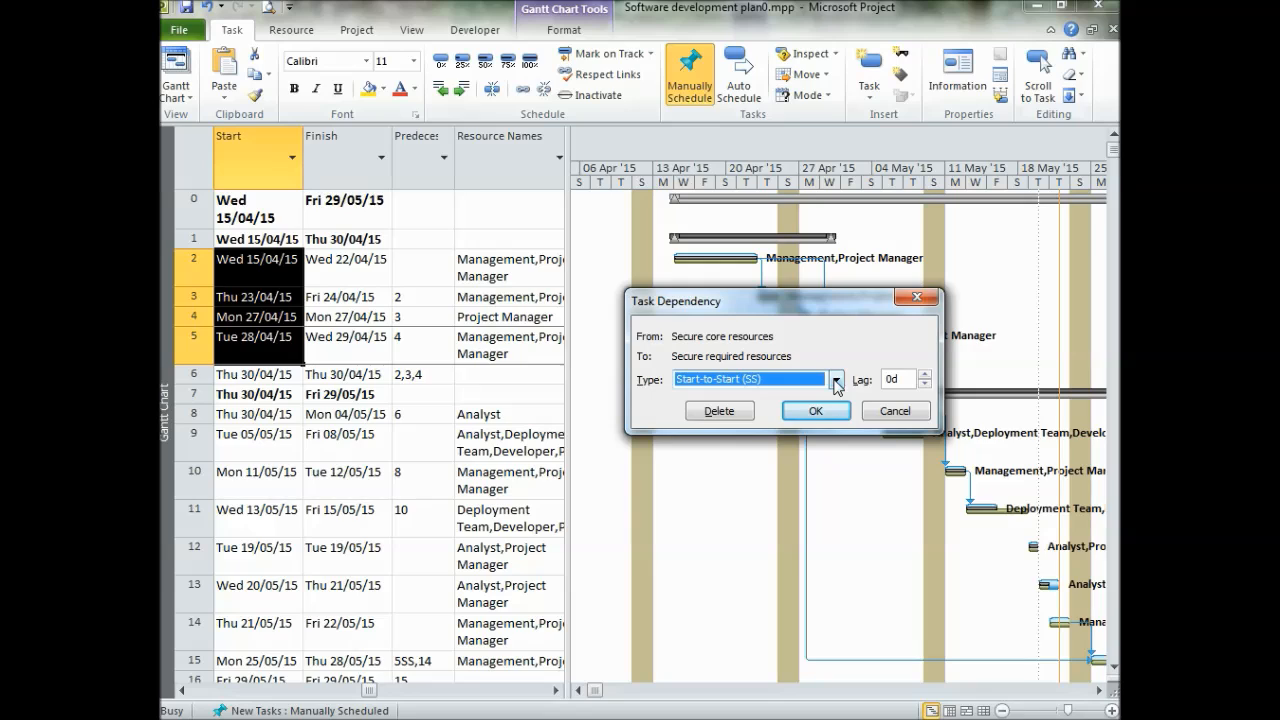
click(925, 374)
click(925, 374)
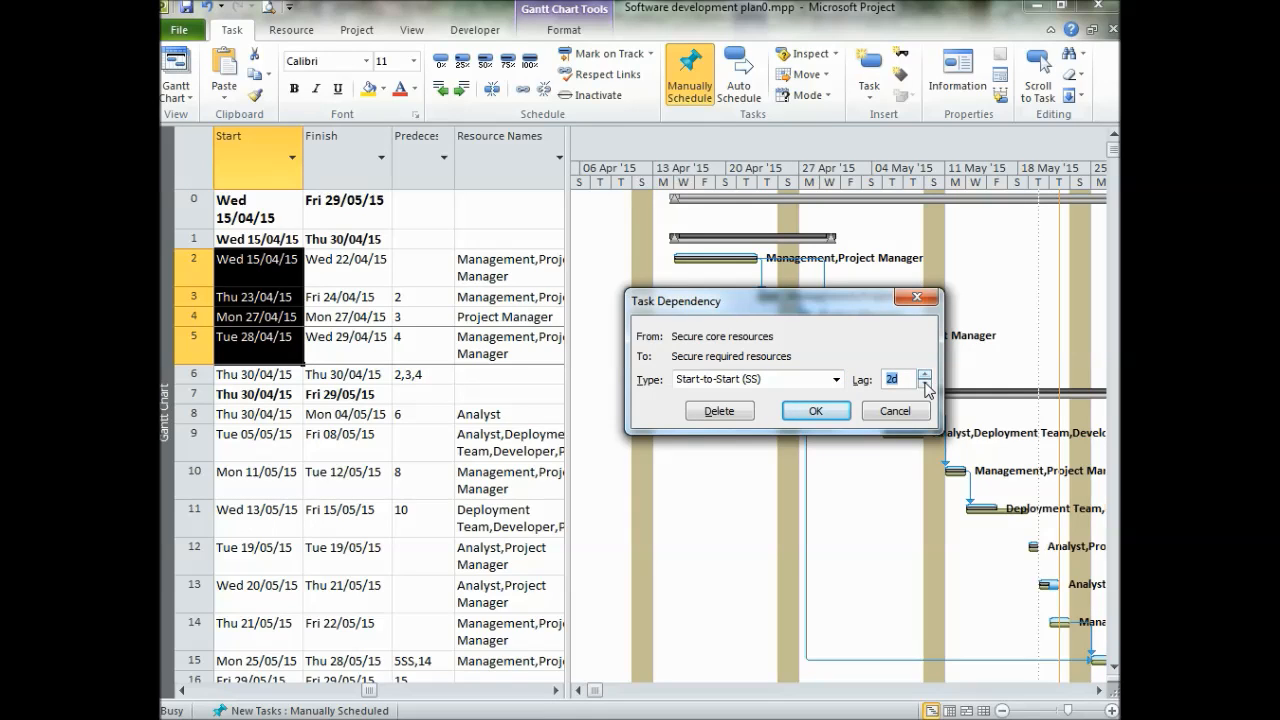
click(925, 384)
click(925, 384)
click(816, 412)
- Add Review software specifications/budget with team as a predecessor of Incorporate feedback on software specifications through its task information
click(430, 555)
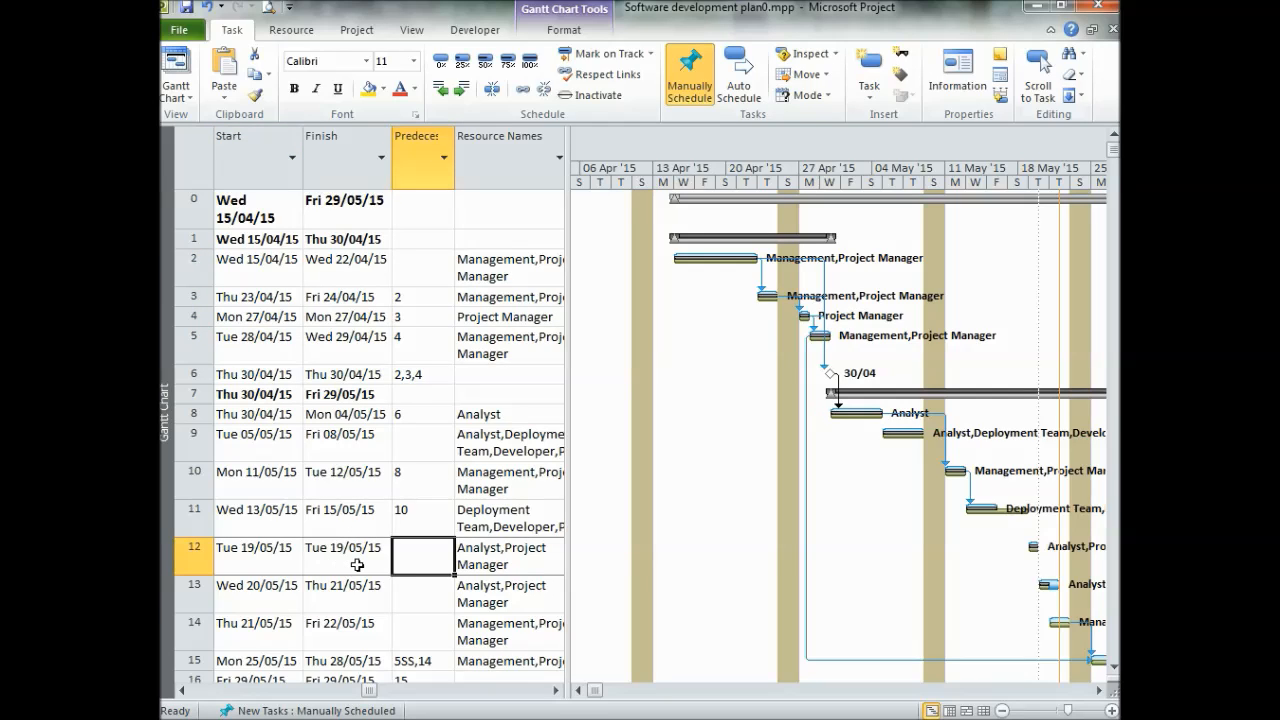
double_click(318, 560)
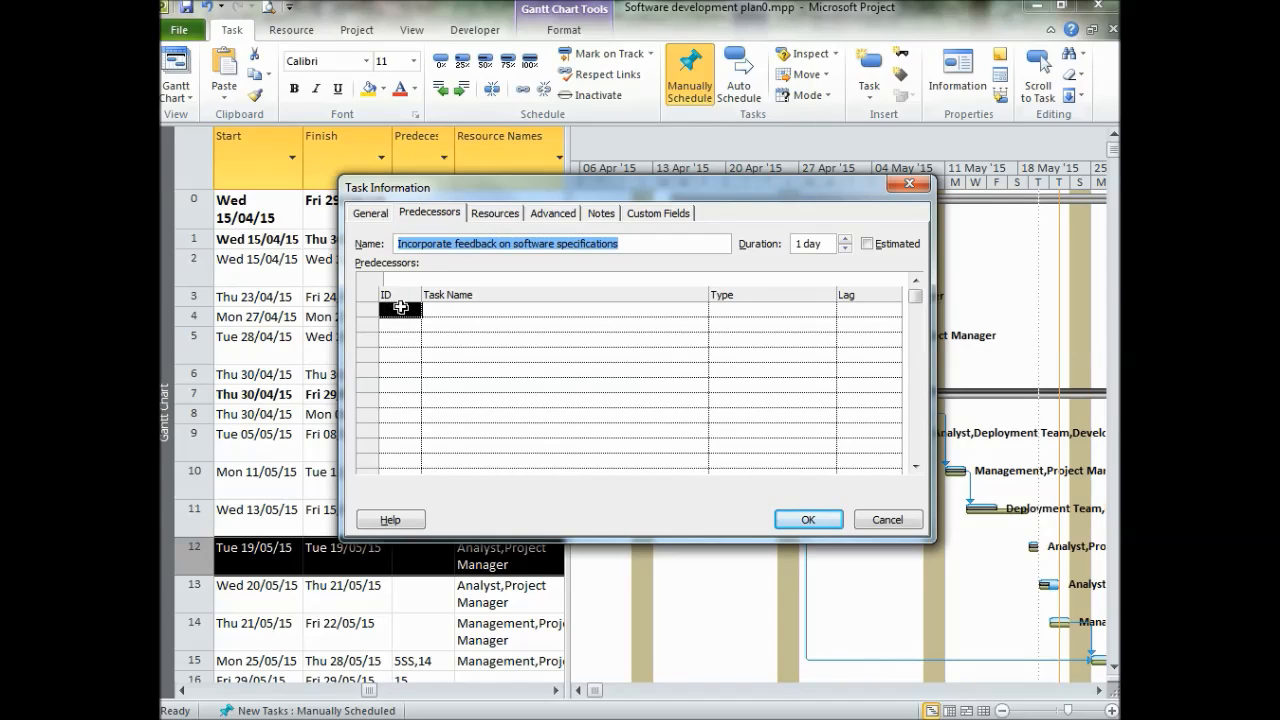
click(516, 310)
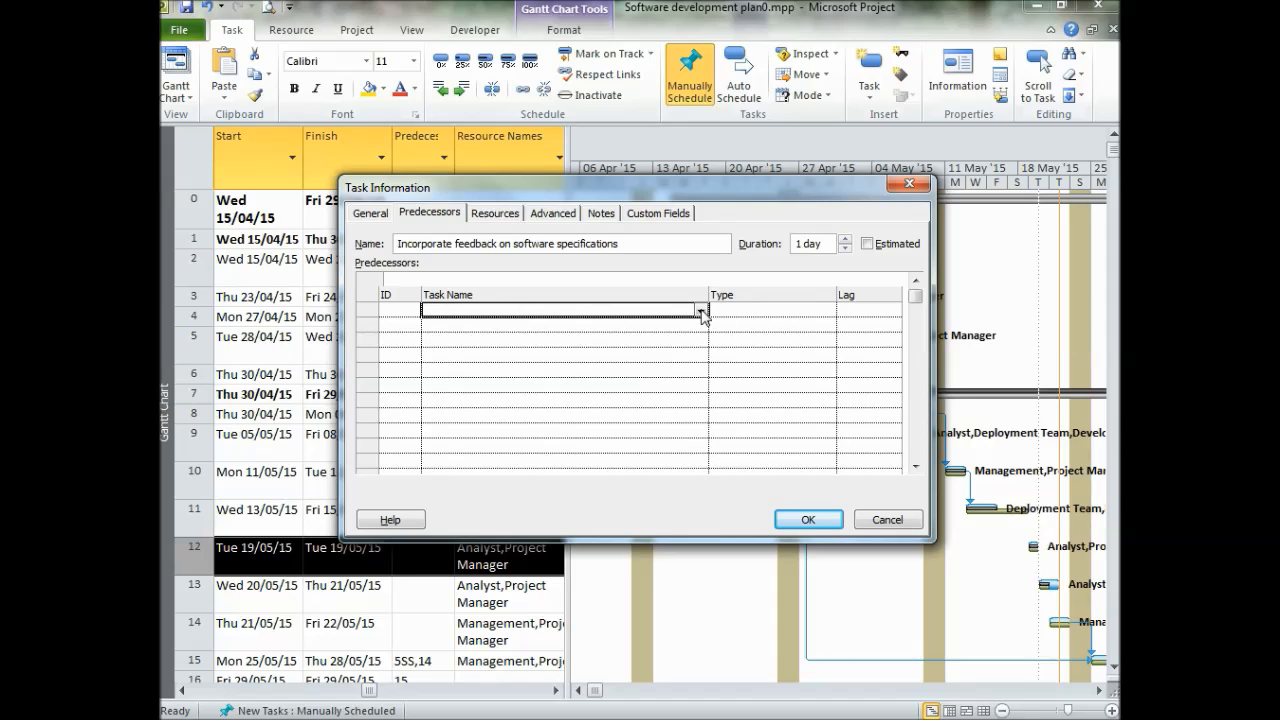
click(701, 311)
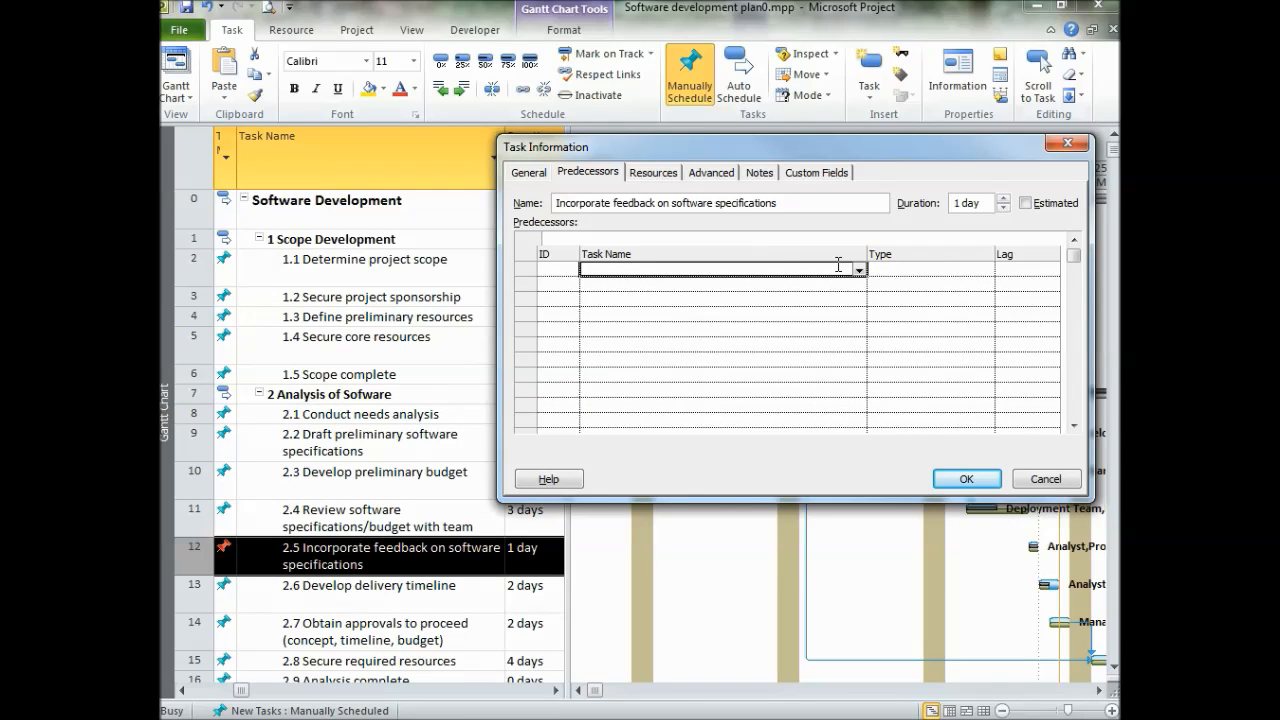
click(856, 270)
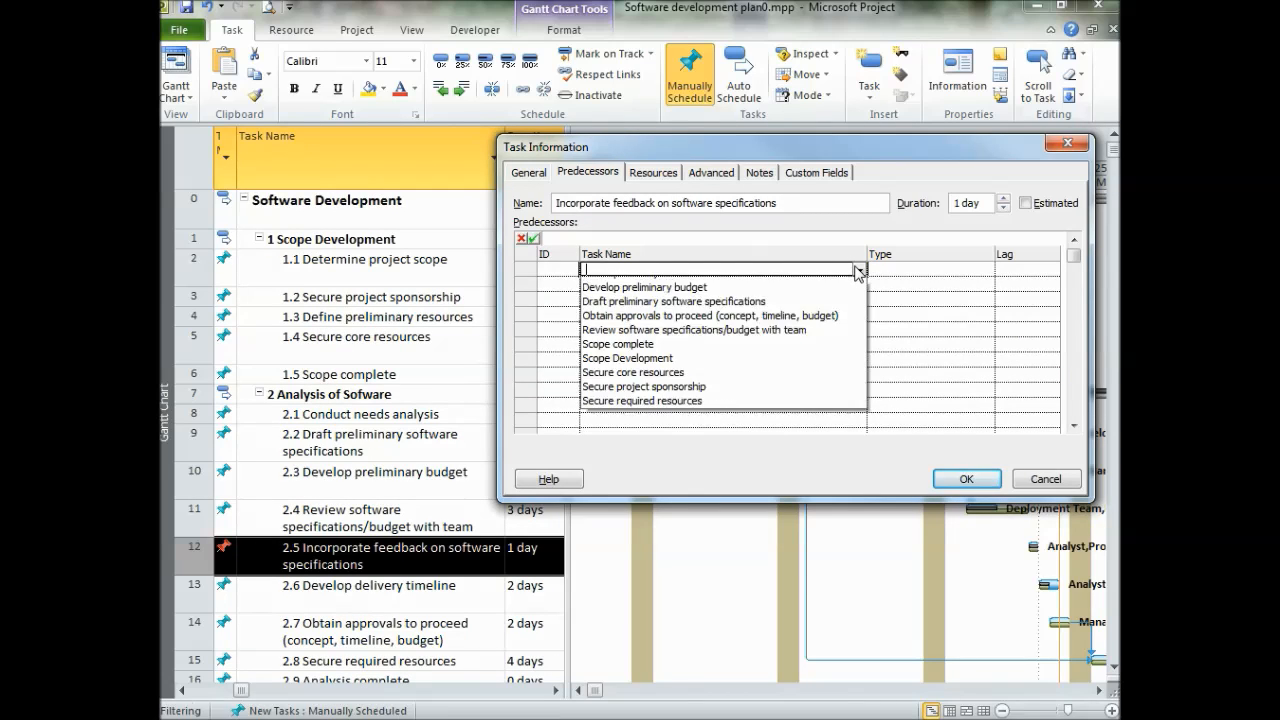
scroll(854, 276, down, 10)
scroll(854, 276, up, 1)
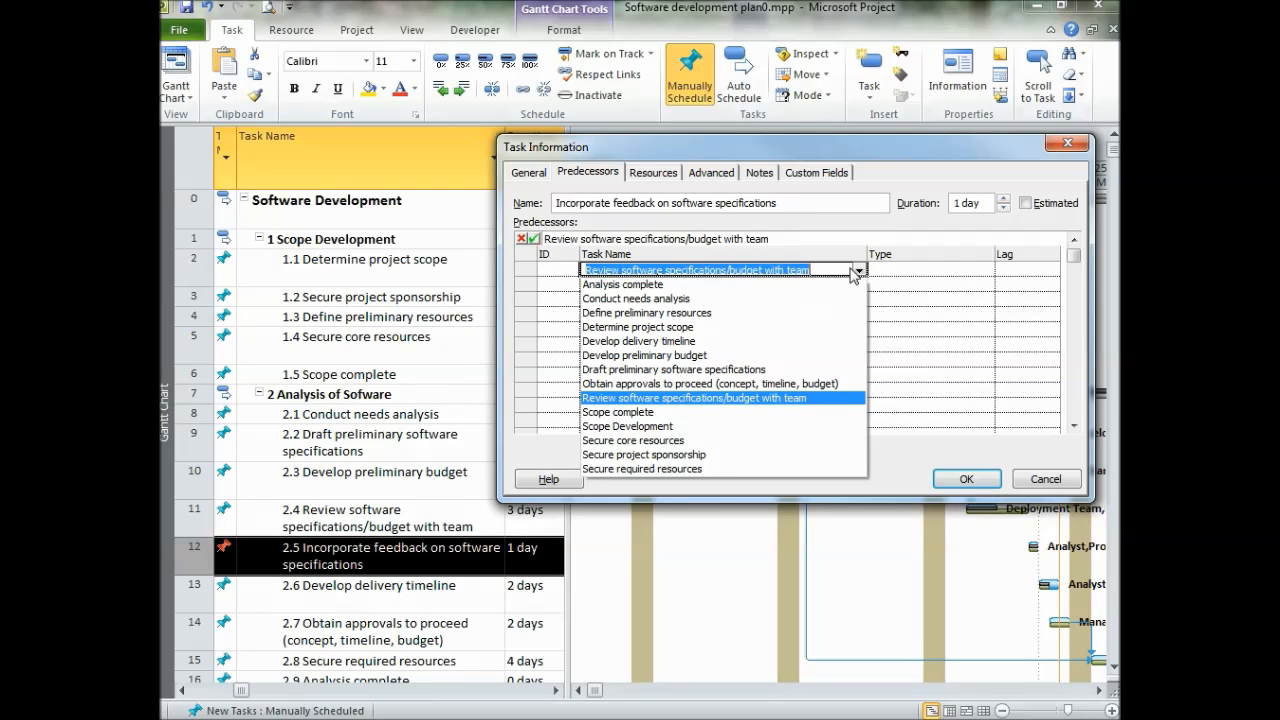
key(Return)
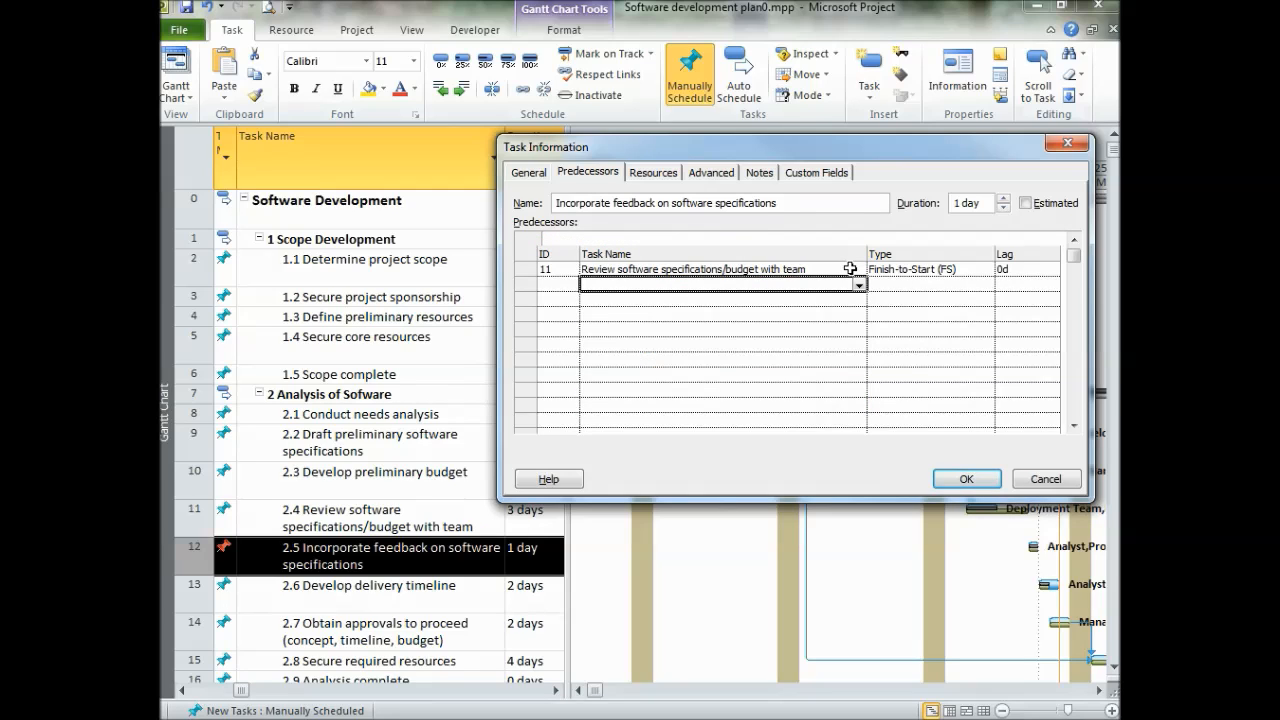
- Set a 1d lag on the Finish-to-Start link from Review software specifications/budget with team, and accept the task information changes
click(945, 270)
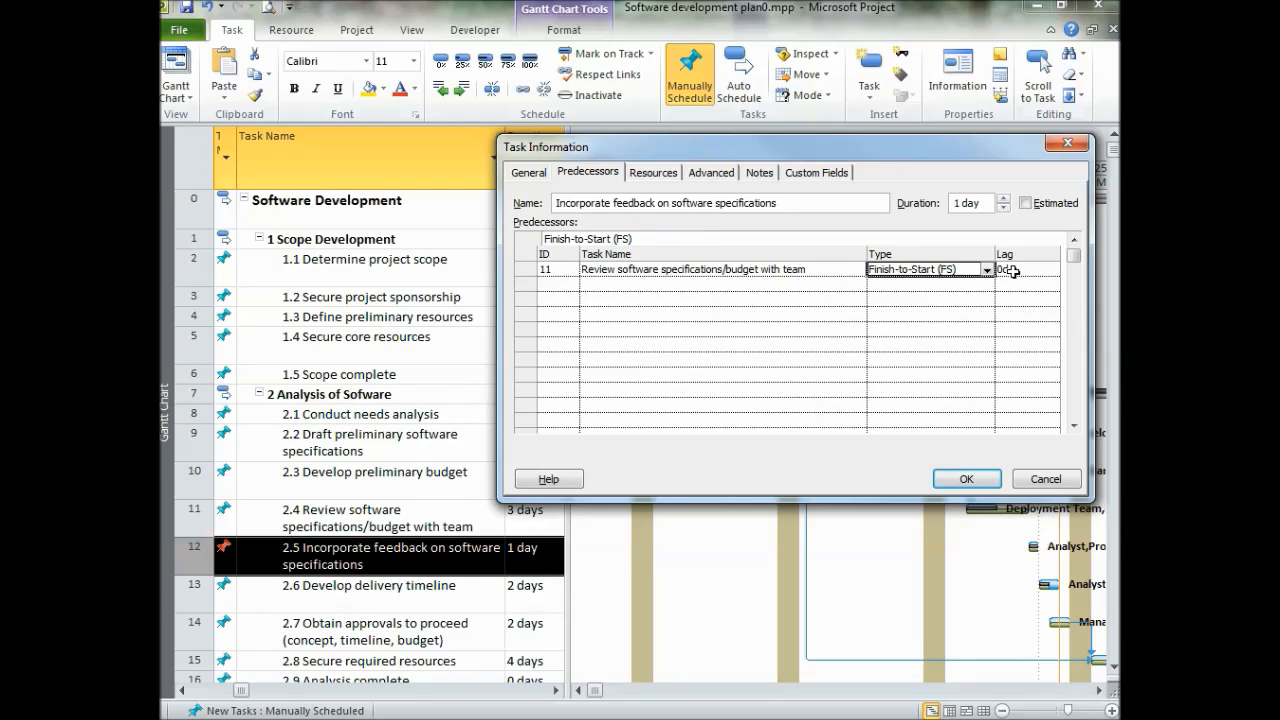
click(1027, 267)
click(1050, 266)
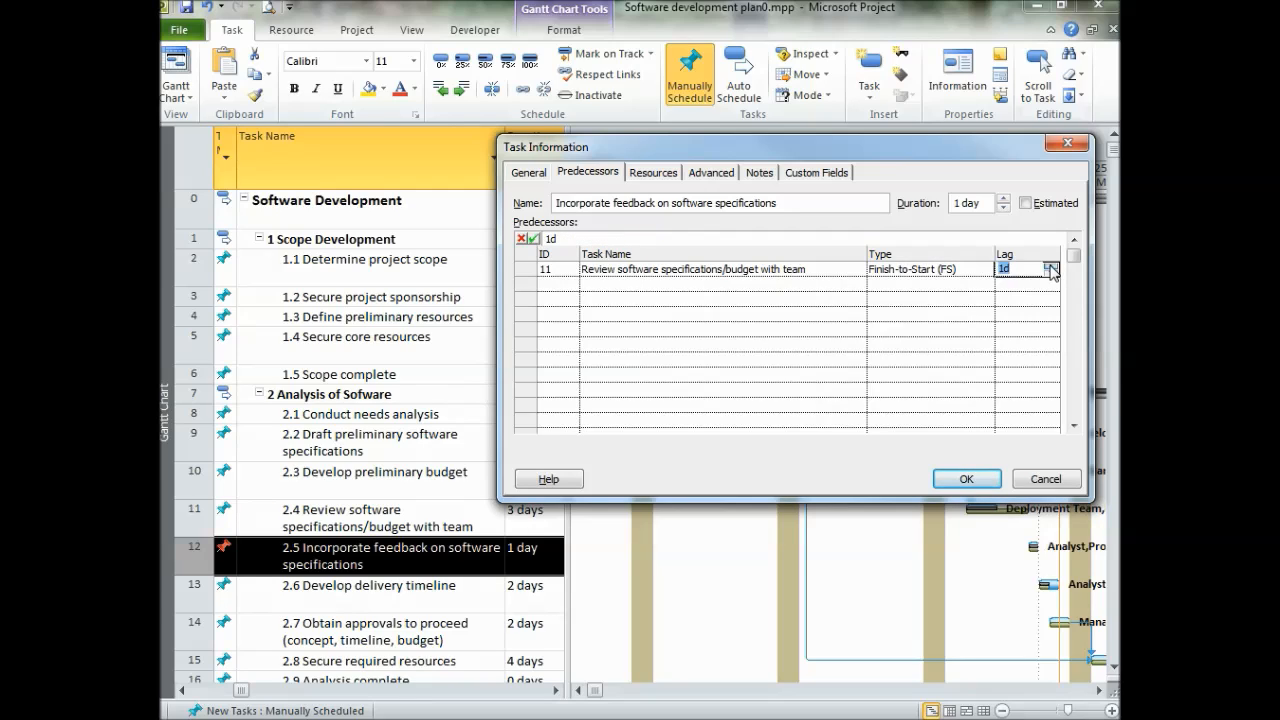
click(966, 480)
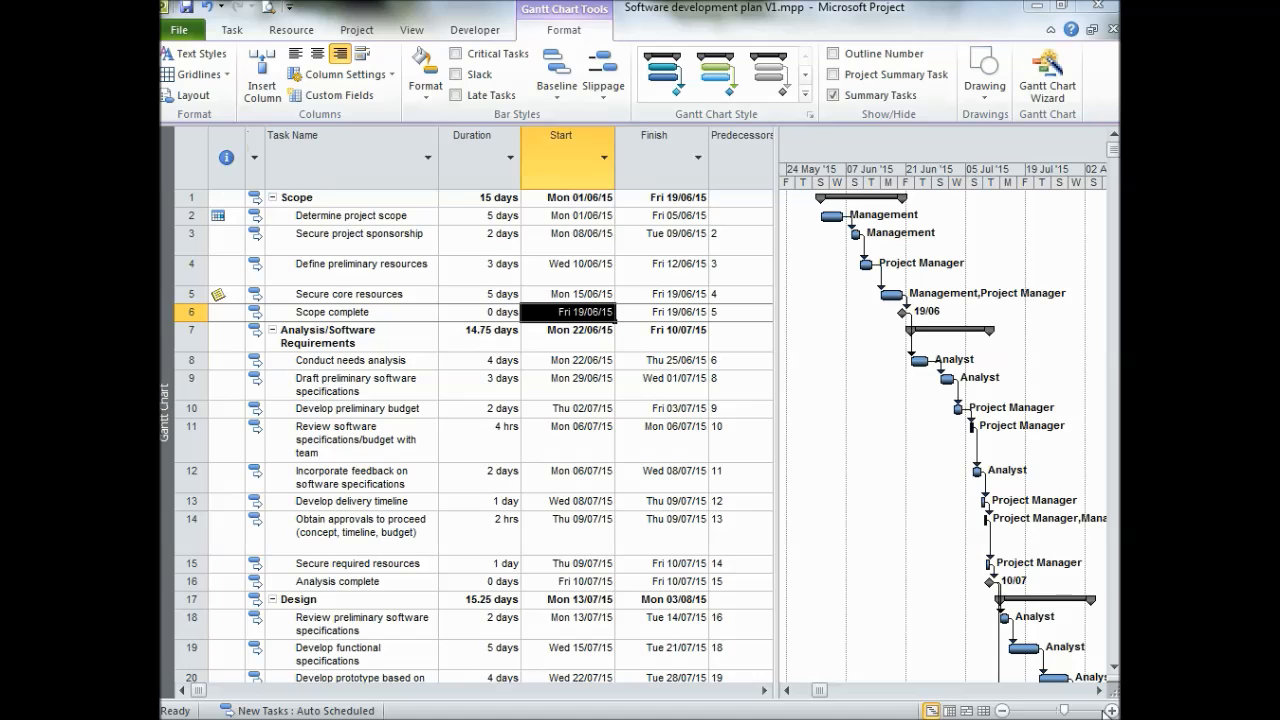
- Show the project summary task for the plan, and widen the task table slightly against the Gantt chart
click(340, 240)
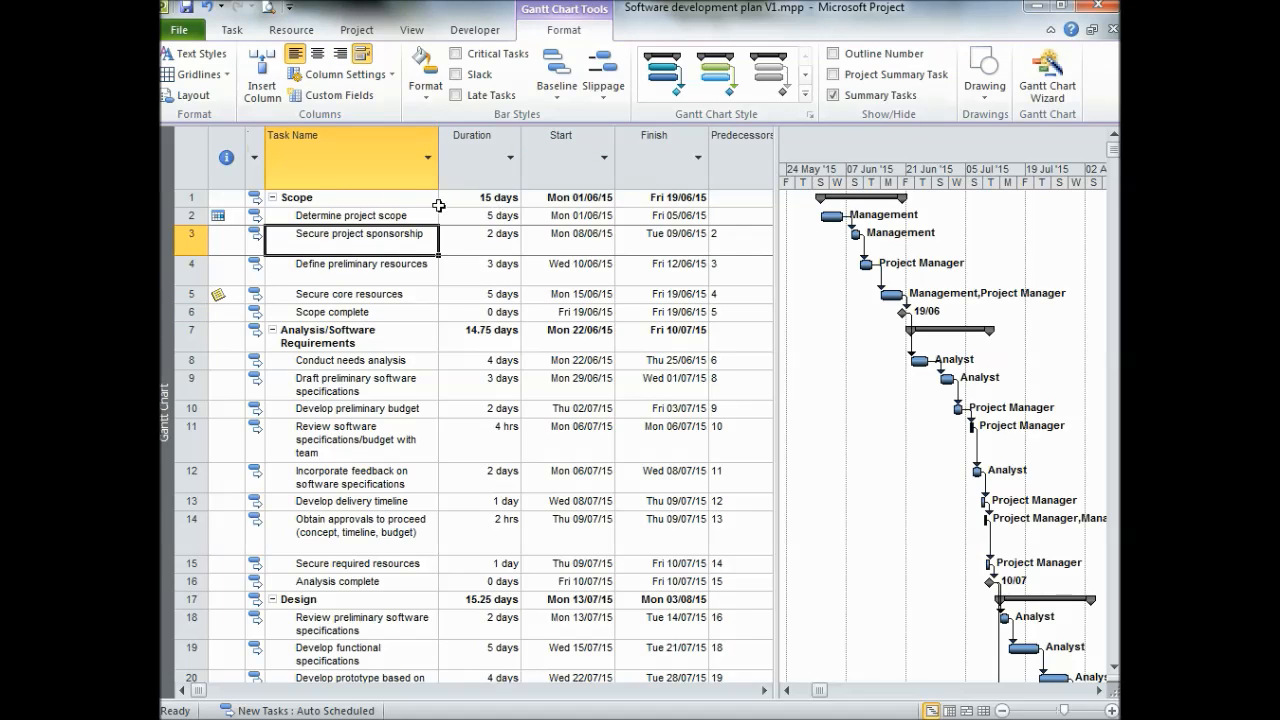
drag(372, 214, 379, 313)
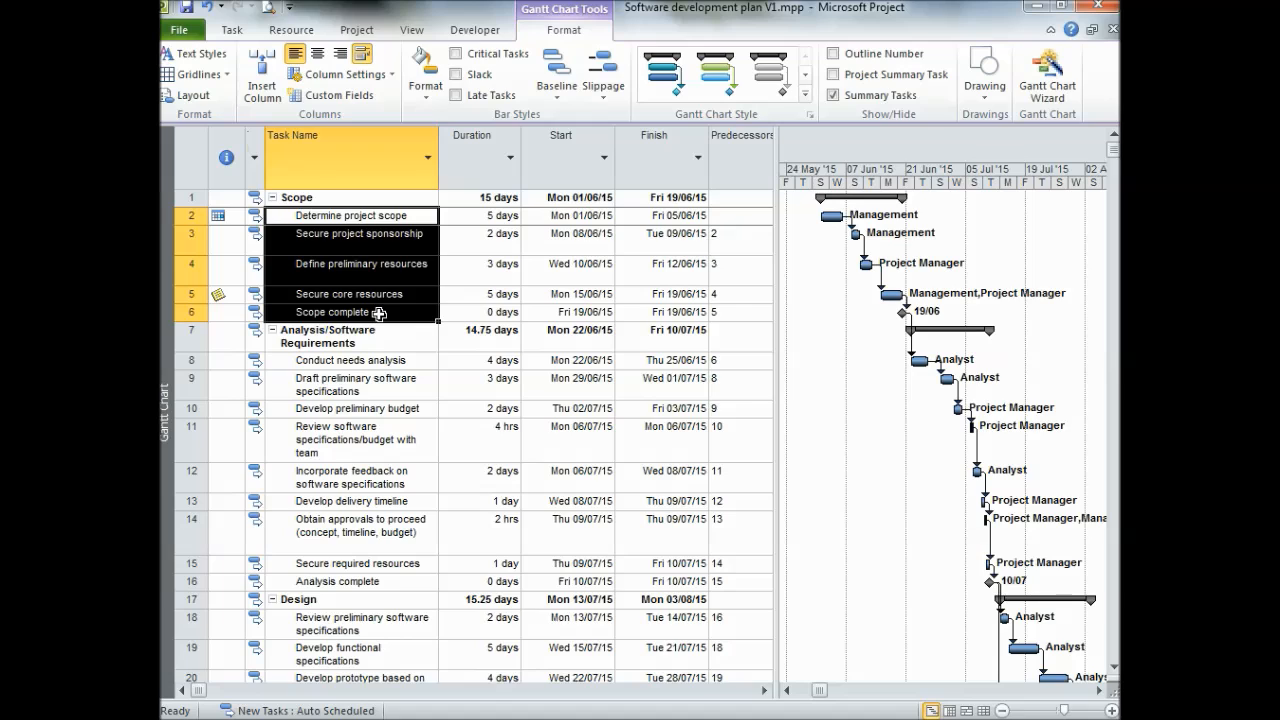
click(329, 332)
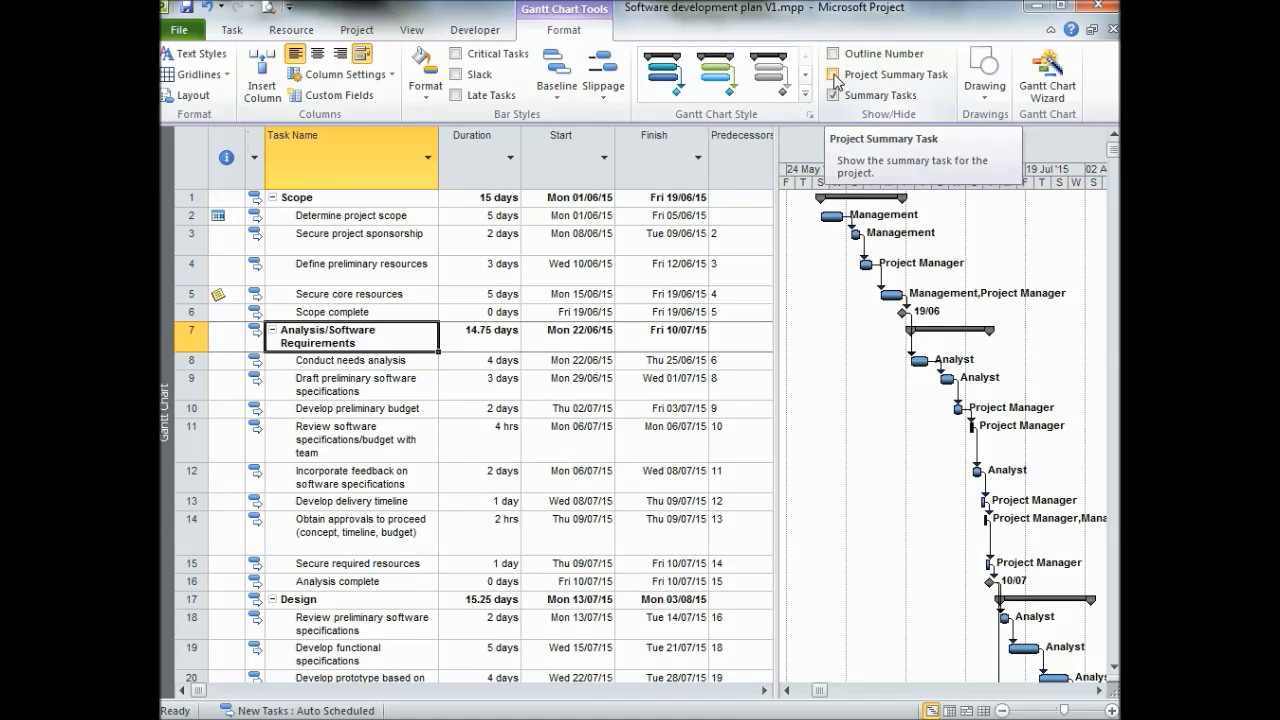
click(834, 75)
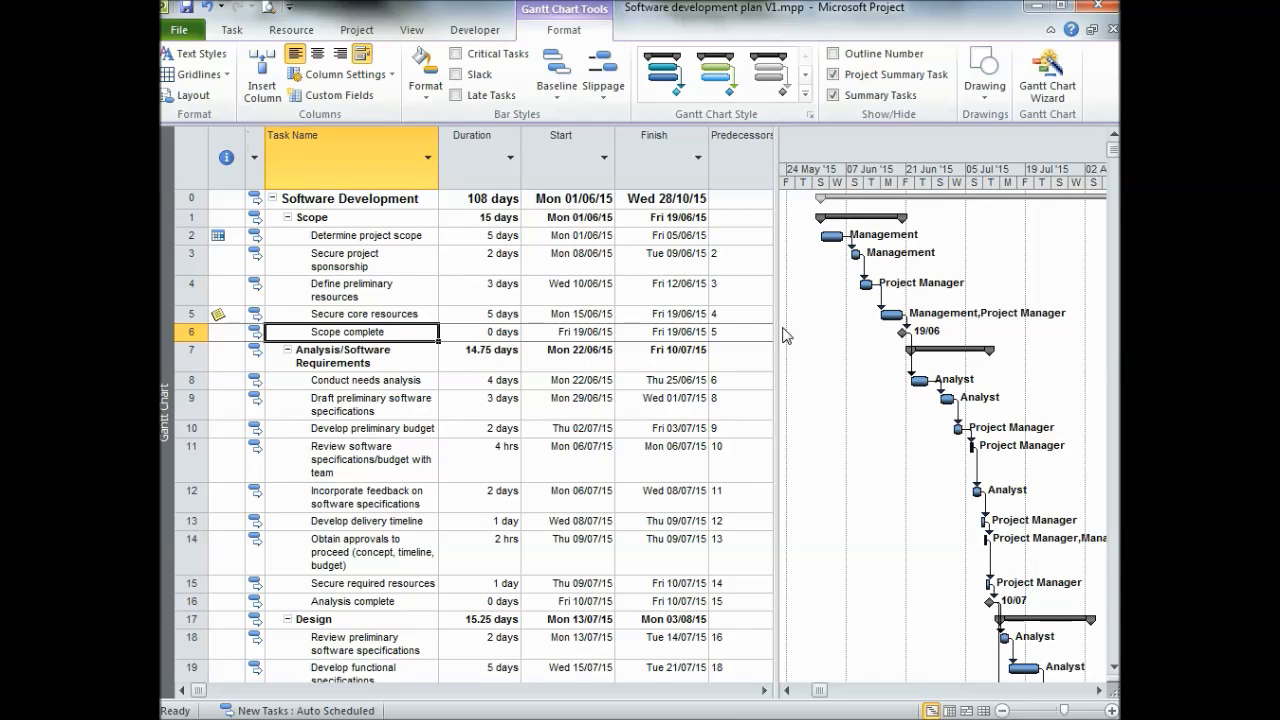
drag(778, 323, 812, 323)
click(484, 283)
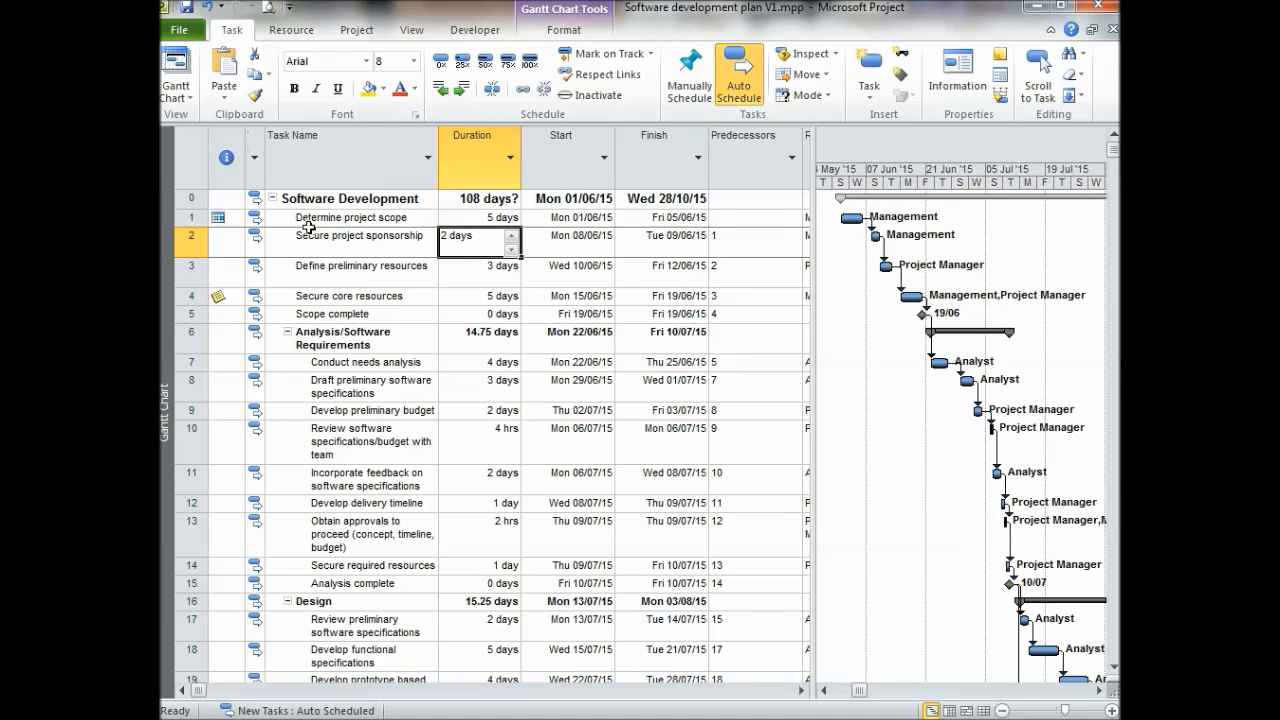
- Insert a new task named Scope above Determine project scope
drag(340, 217, 341, 313)
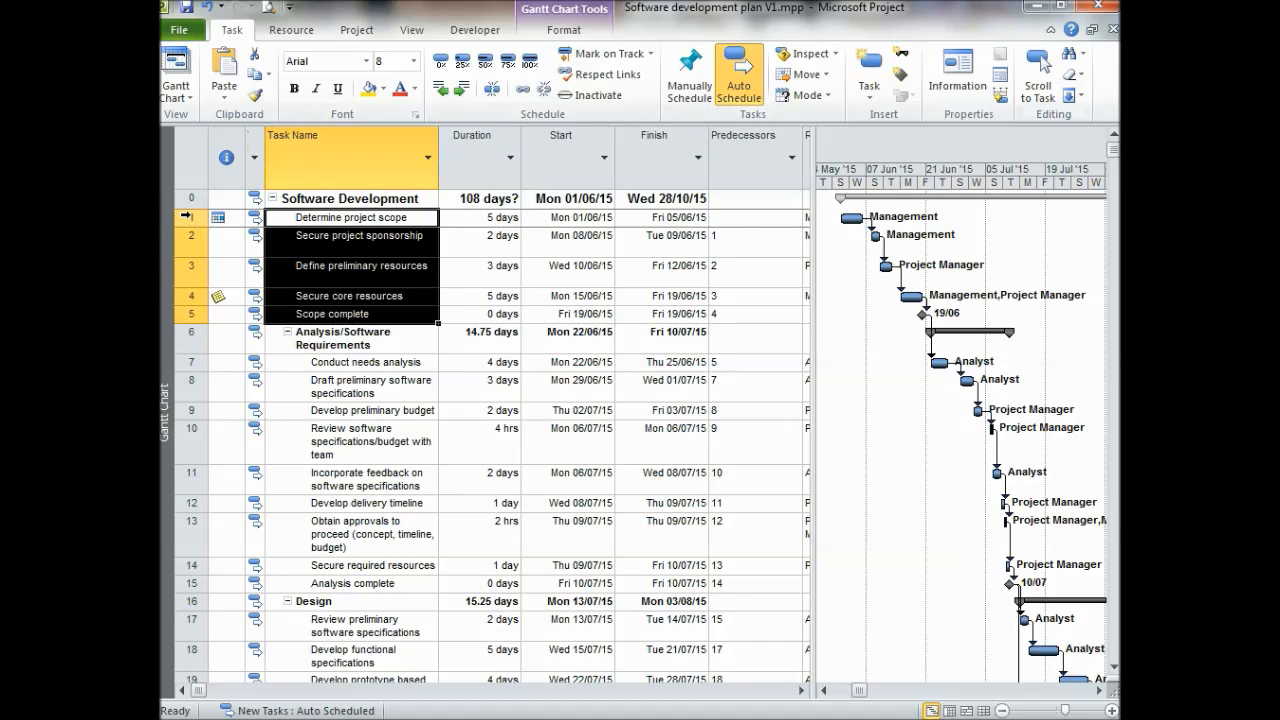
click(186, 215)
right_click(188, 216)
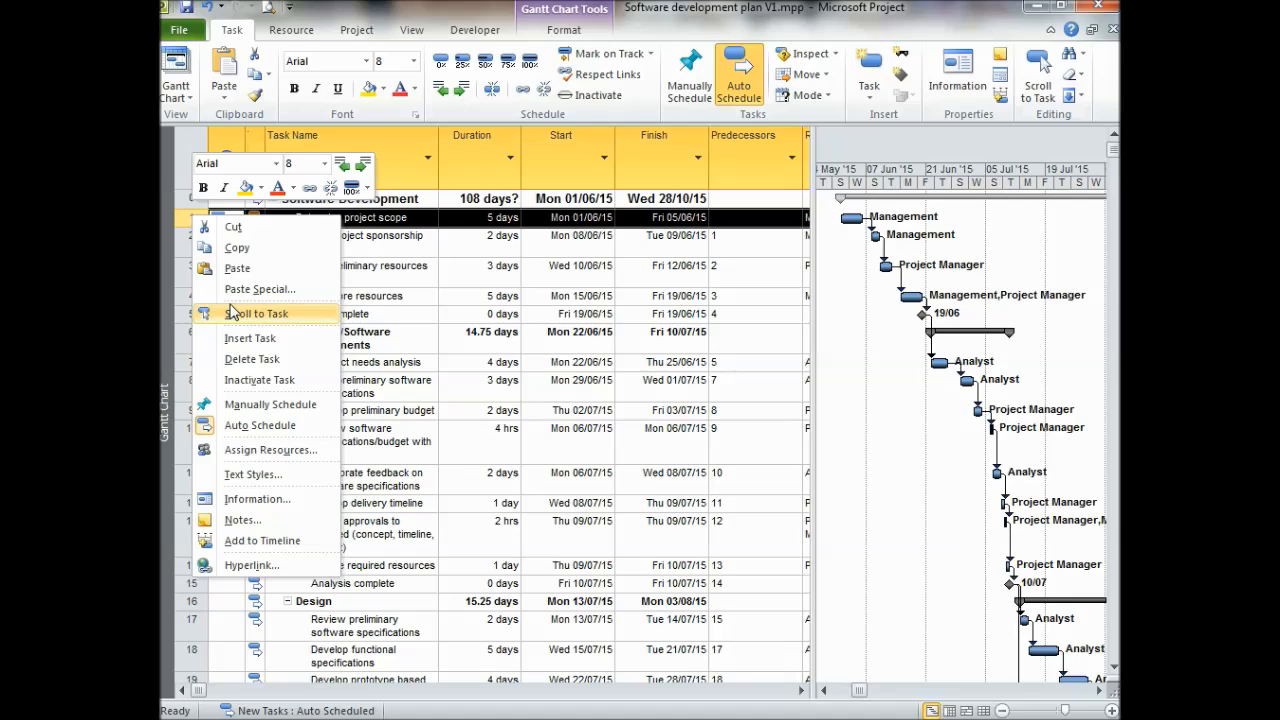
click(250, 338)
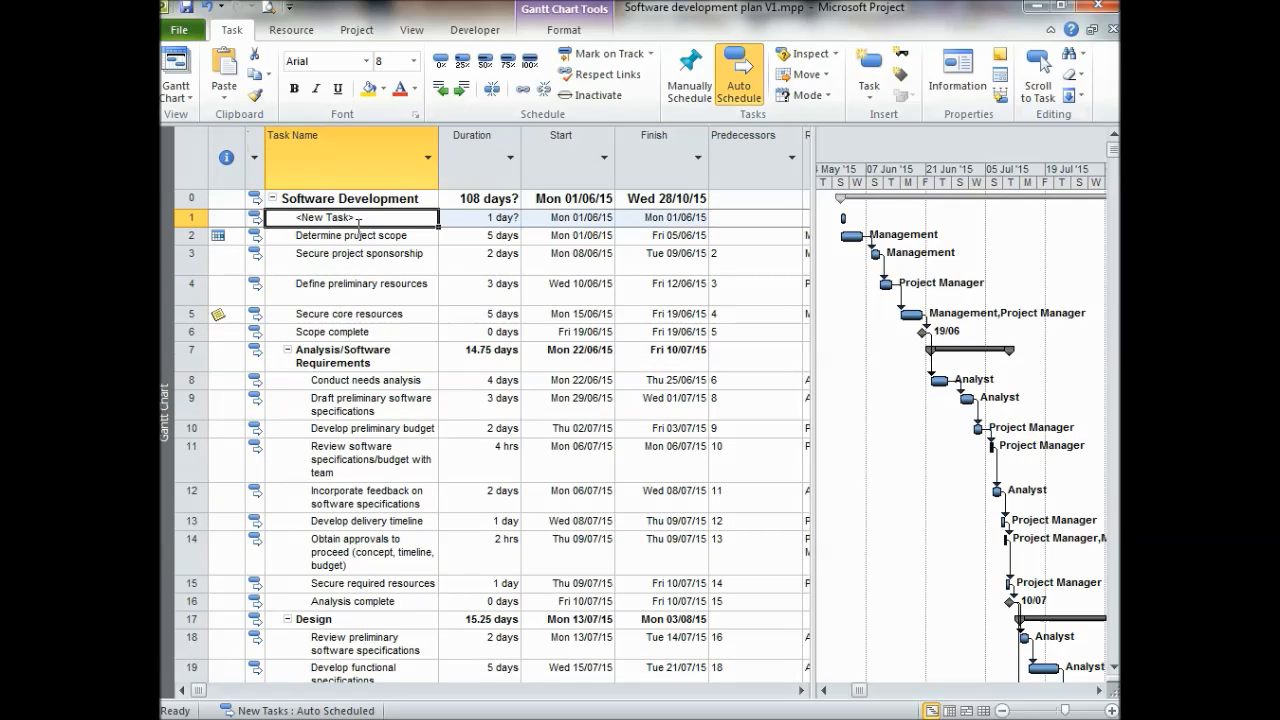
click(357, 217)
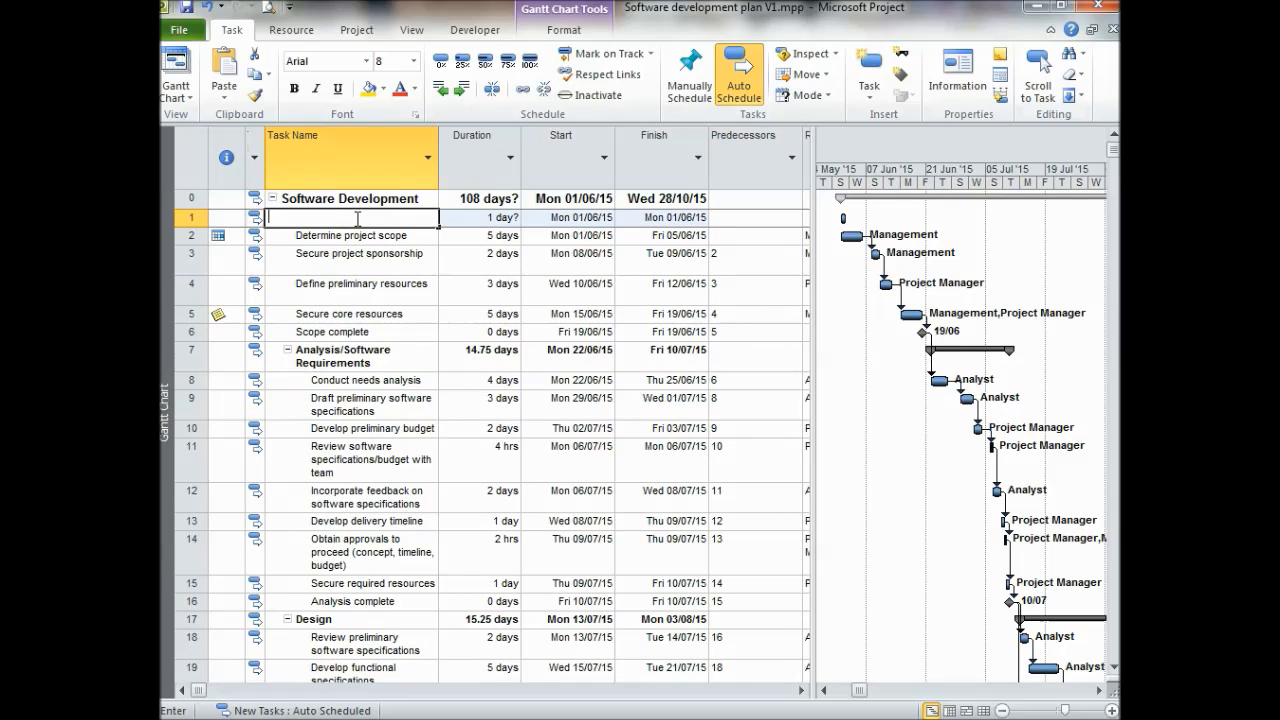
text(Scope)
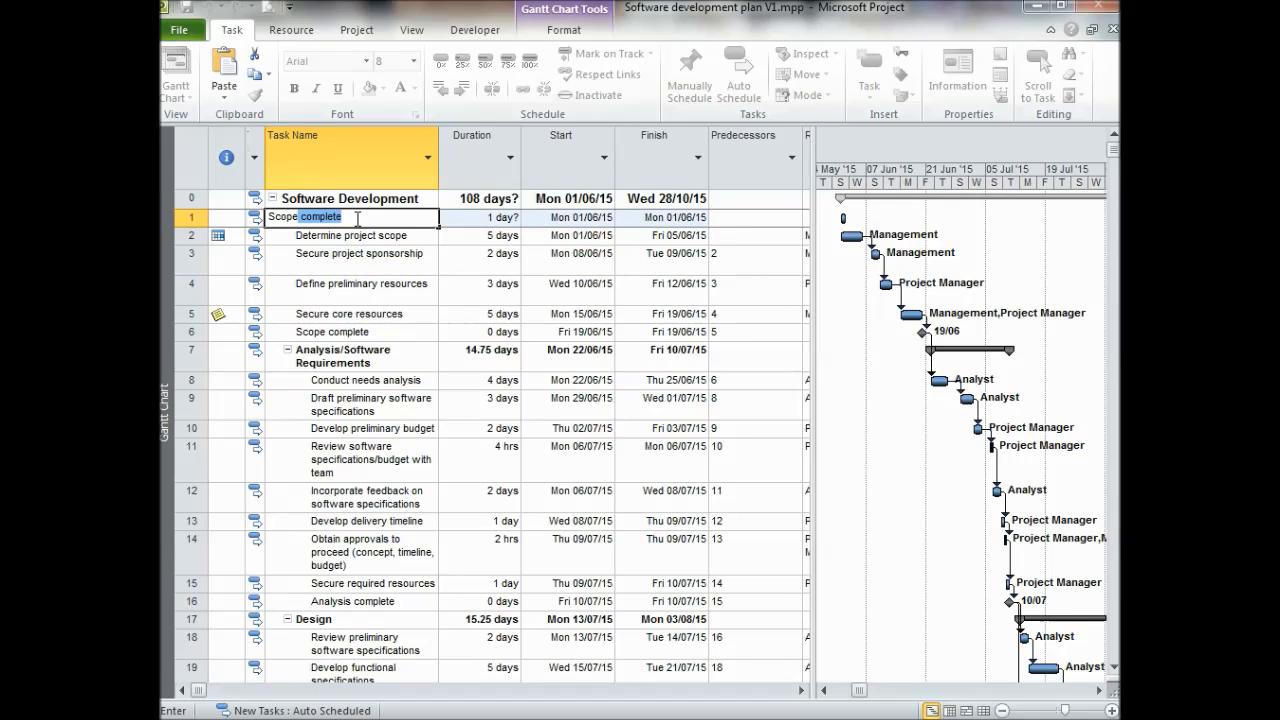
key(Delete)
key(Tab)
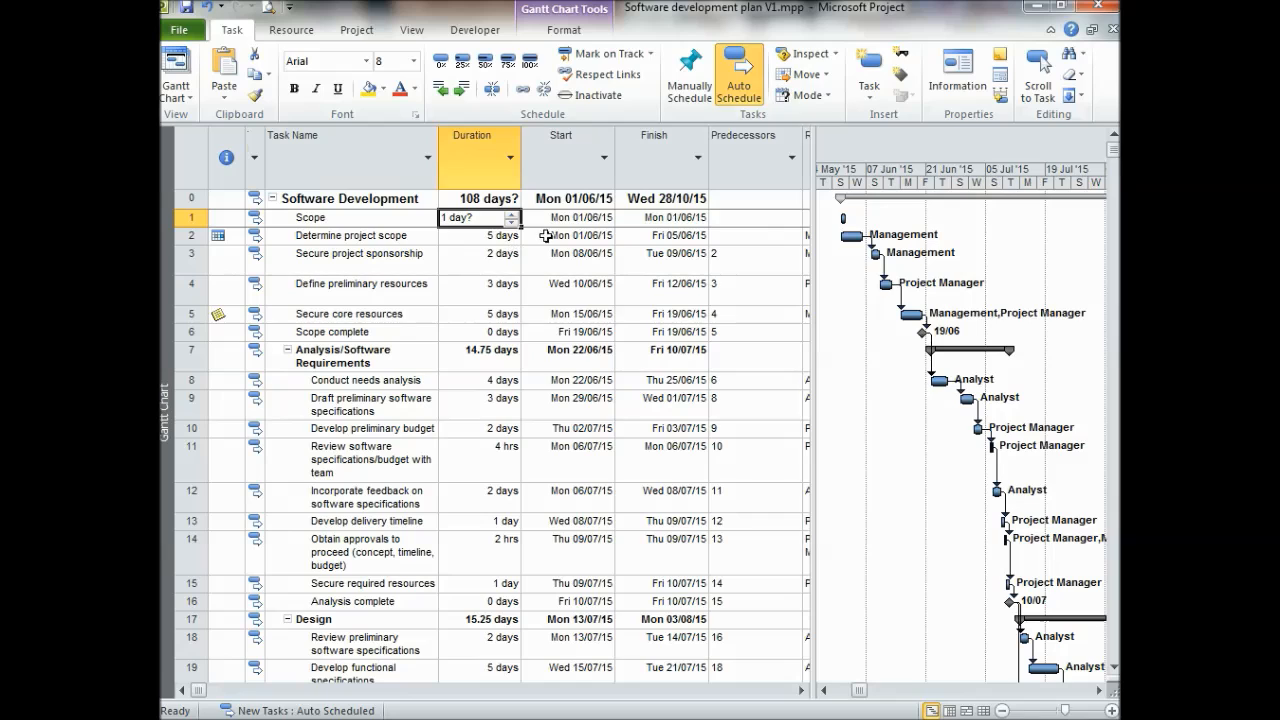
- Indent the tasks from Determine project scope to Scope complete so that Scope becomes their summary task
click(337, 237)
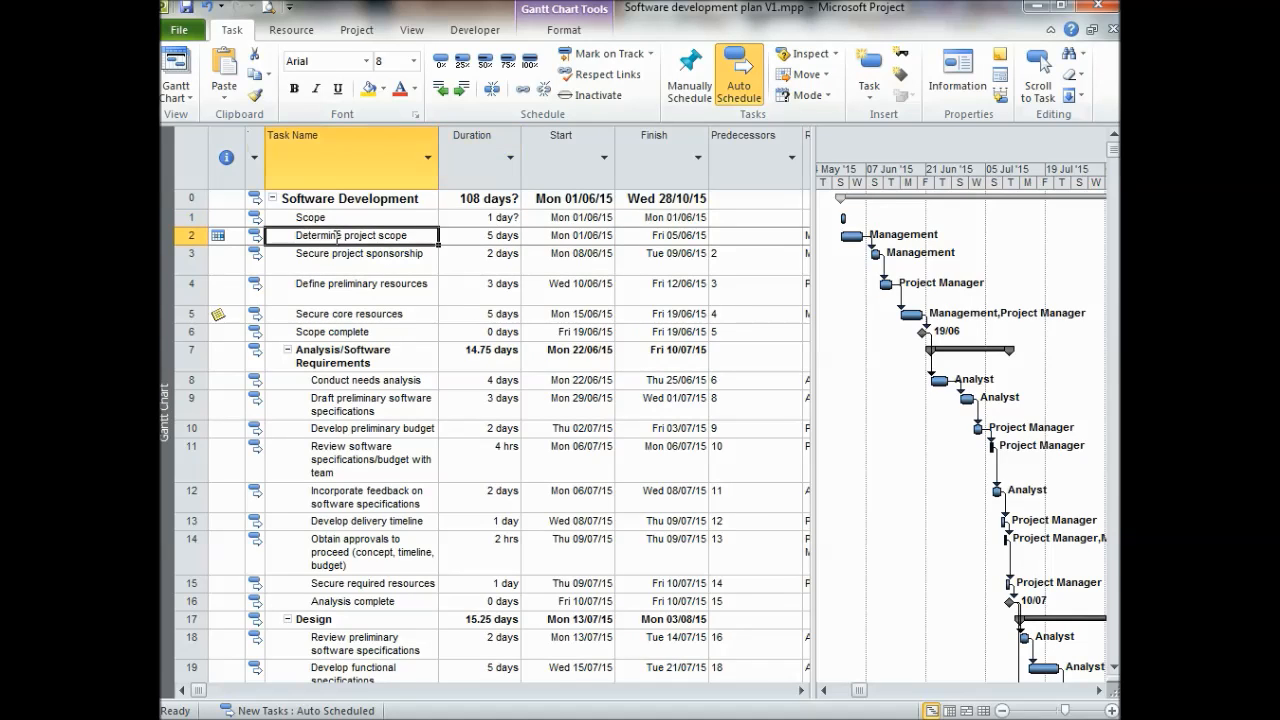
key(shift+Down)
key(shift+Down)
key(shift+Down)
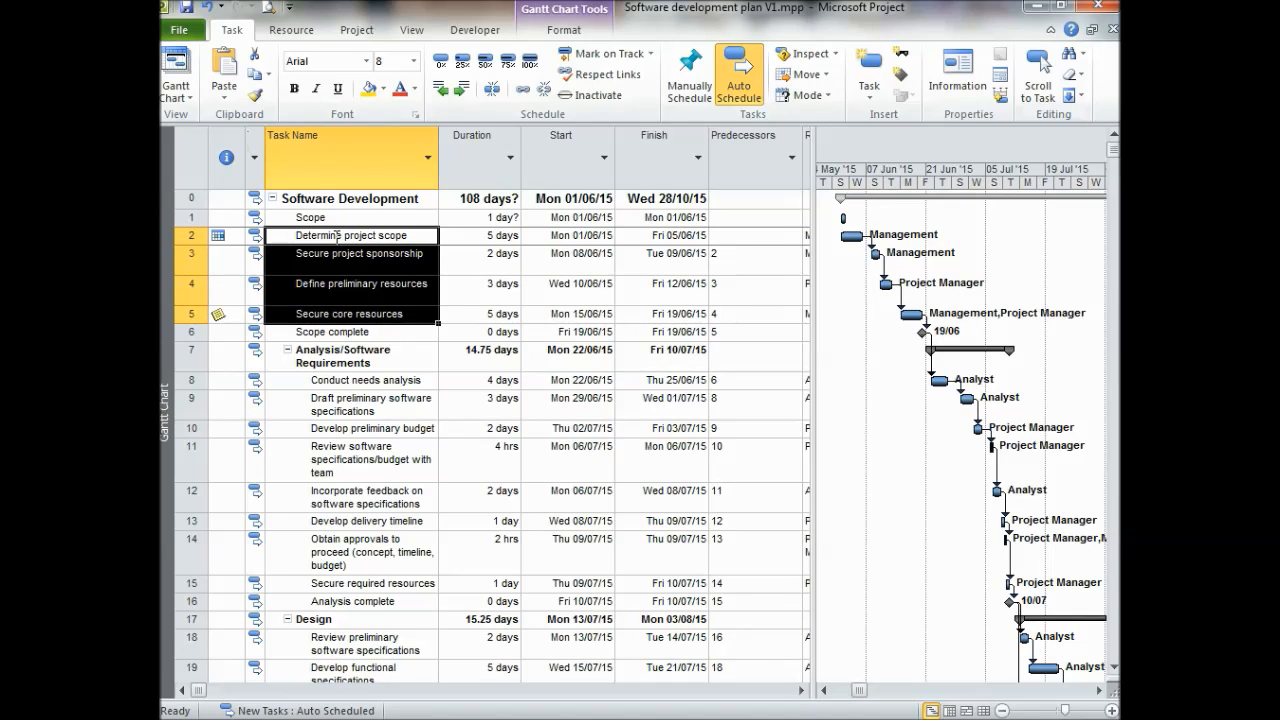
key(shift+Down)
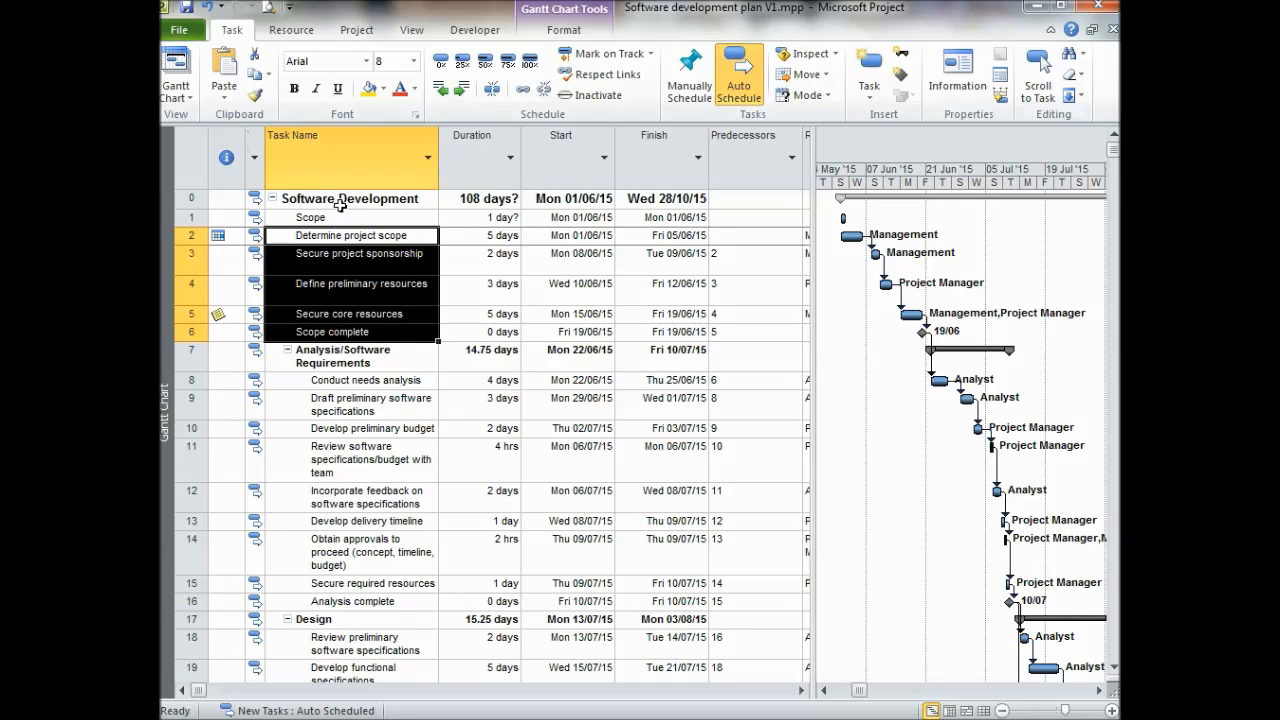
click(462, 92)
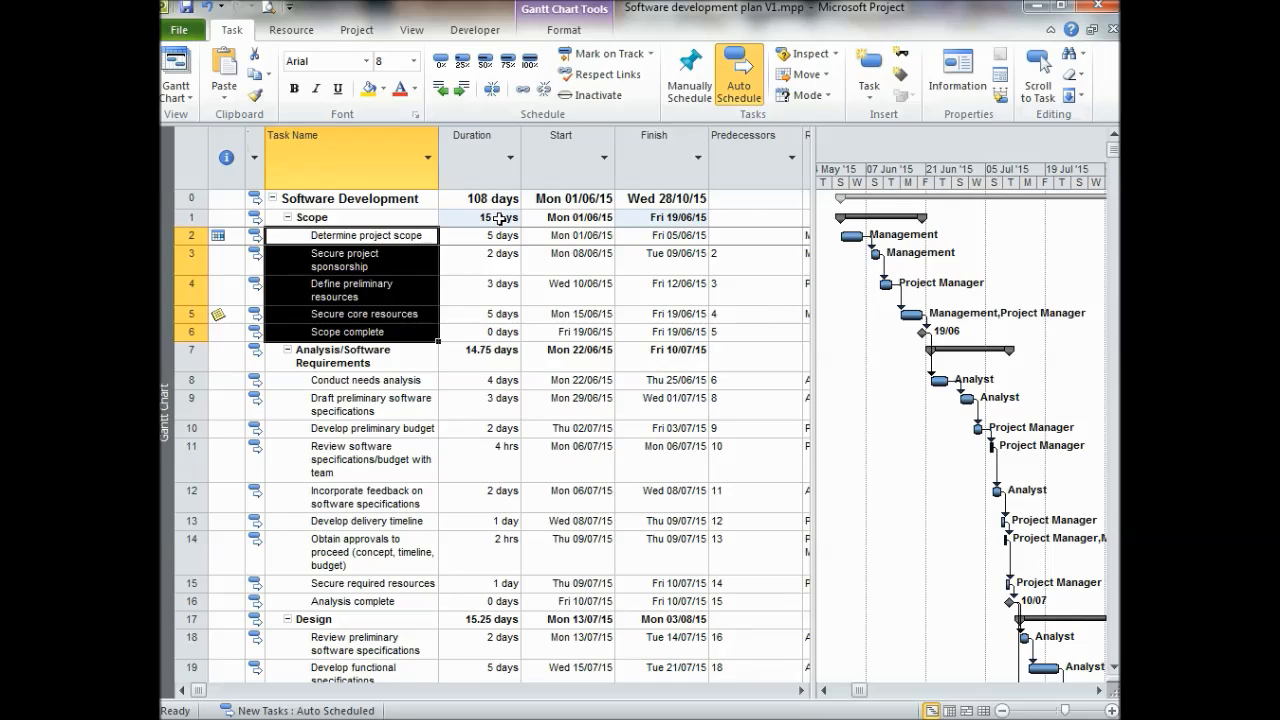
key(Right)
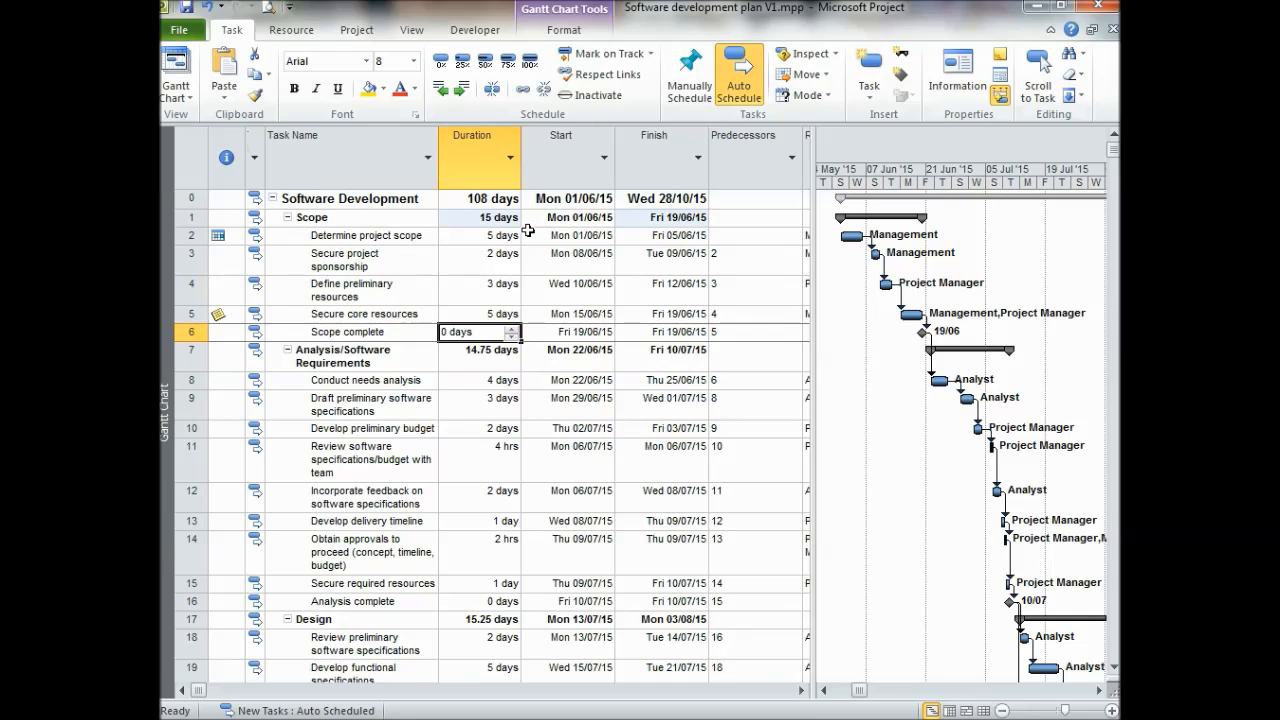
- Inspect the project information of the plan and open its project statistics
click(275, 283)
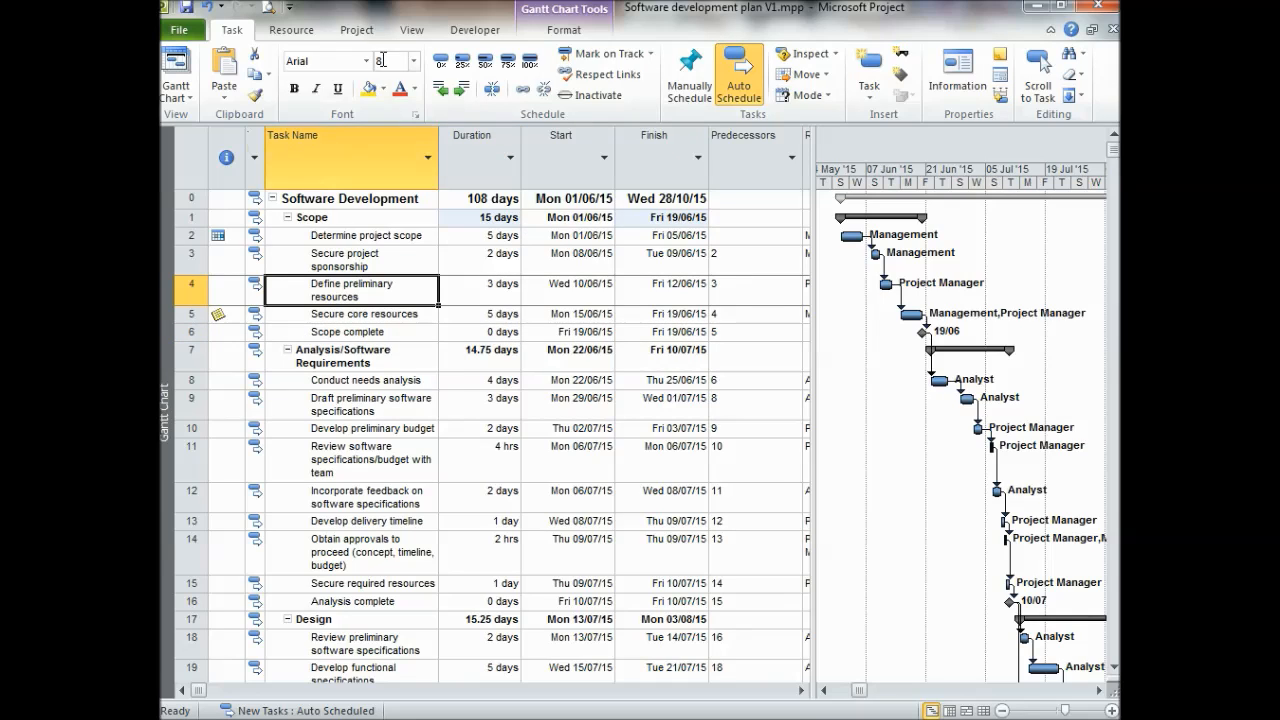
click(373, 37)
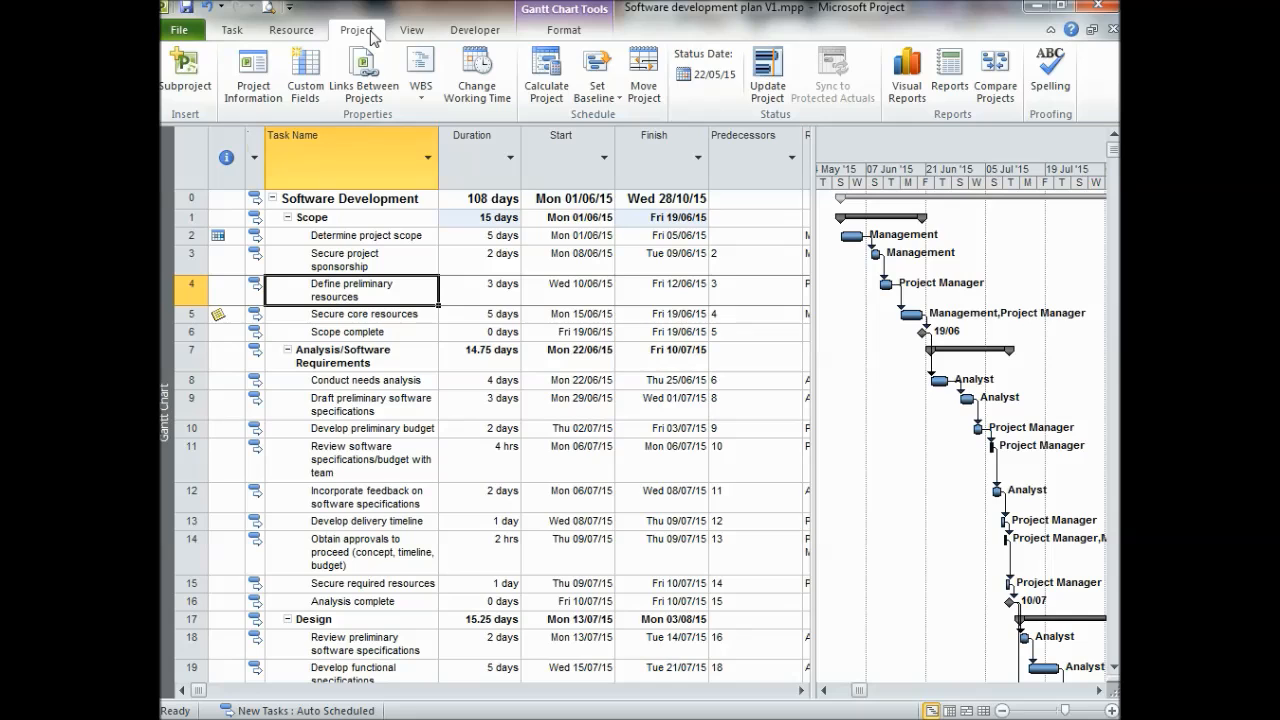
click(257, 103)
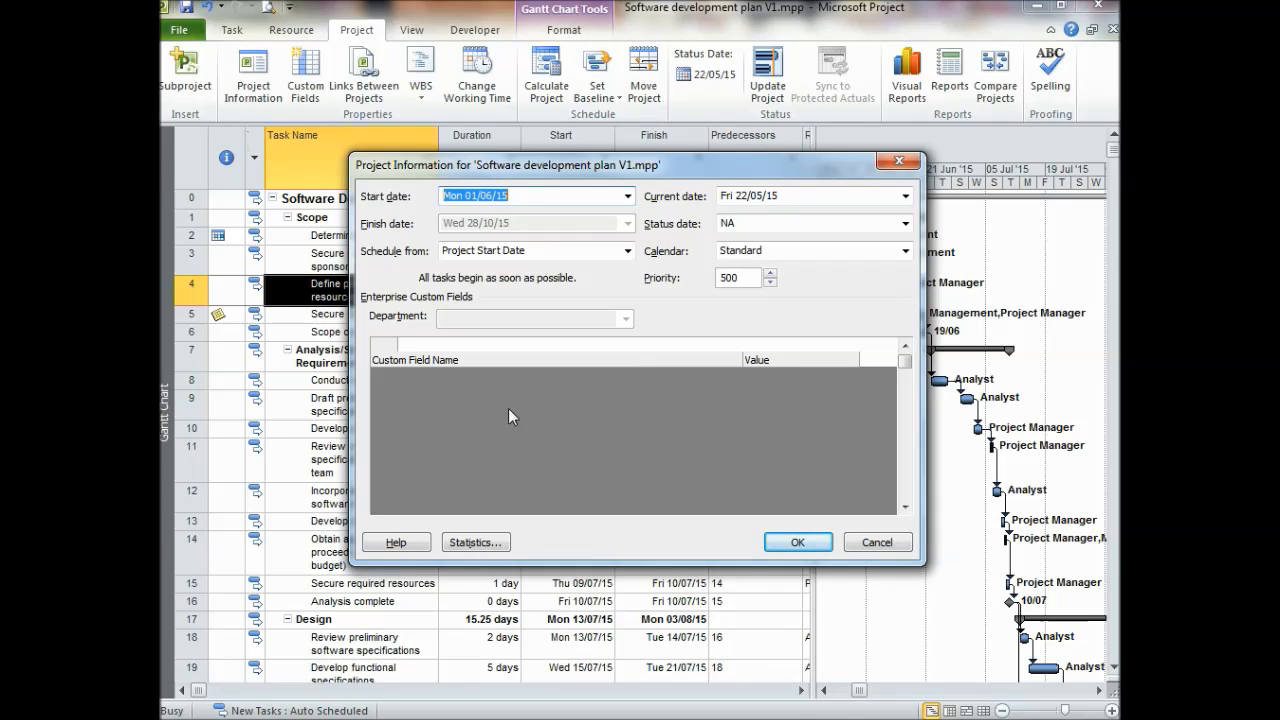
click(488, 553)
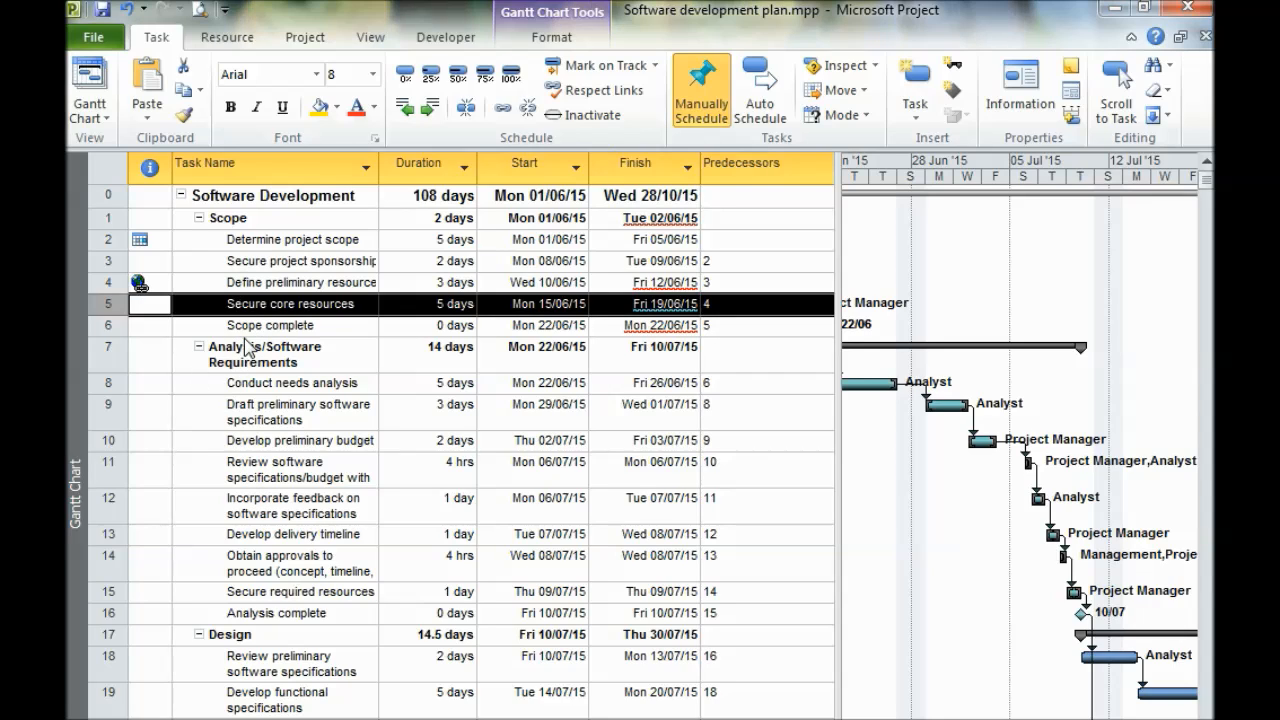
- Add the note "Check With Other Project Manager." to the Secure core resources task
click(245, 350)
click(250, 304)
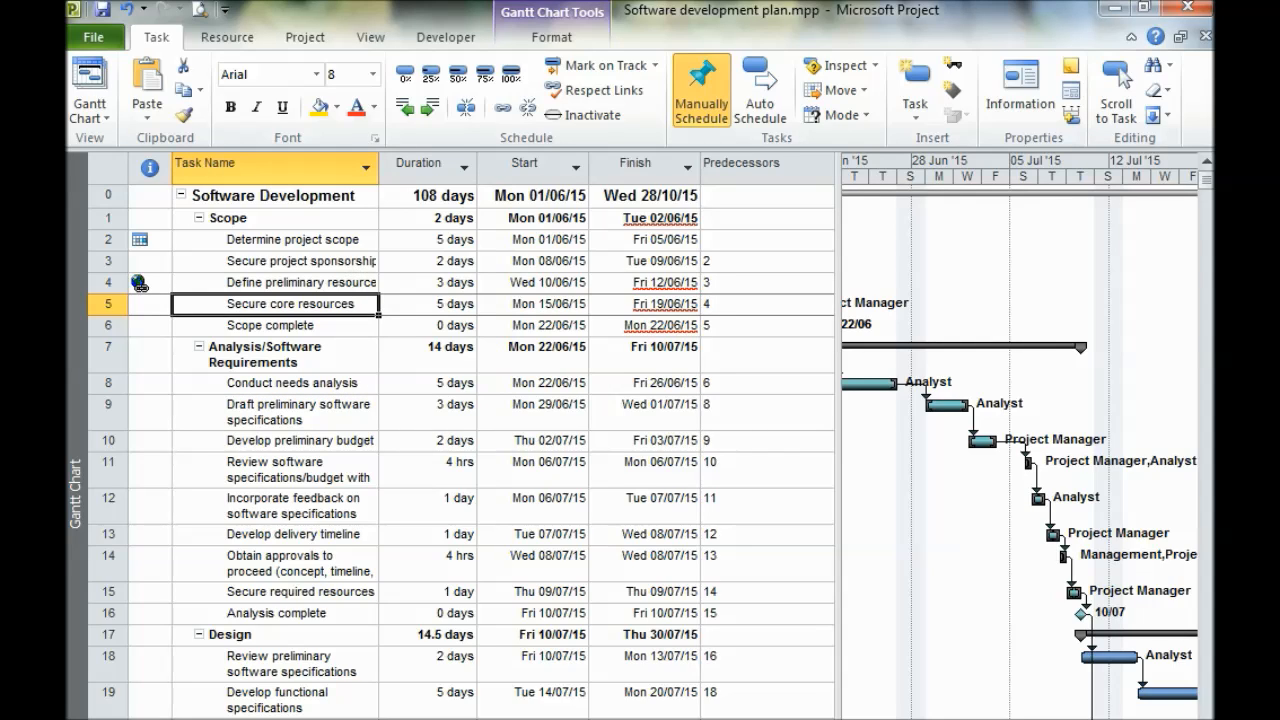
click(106, 305)
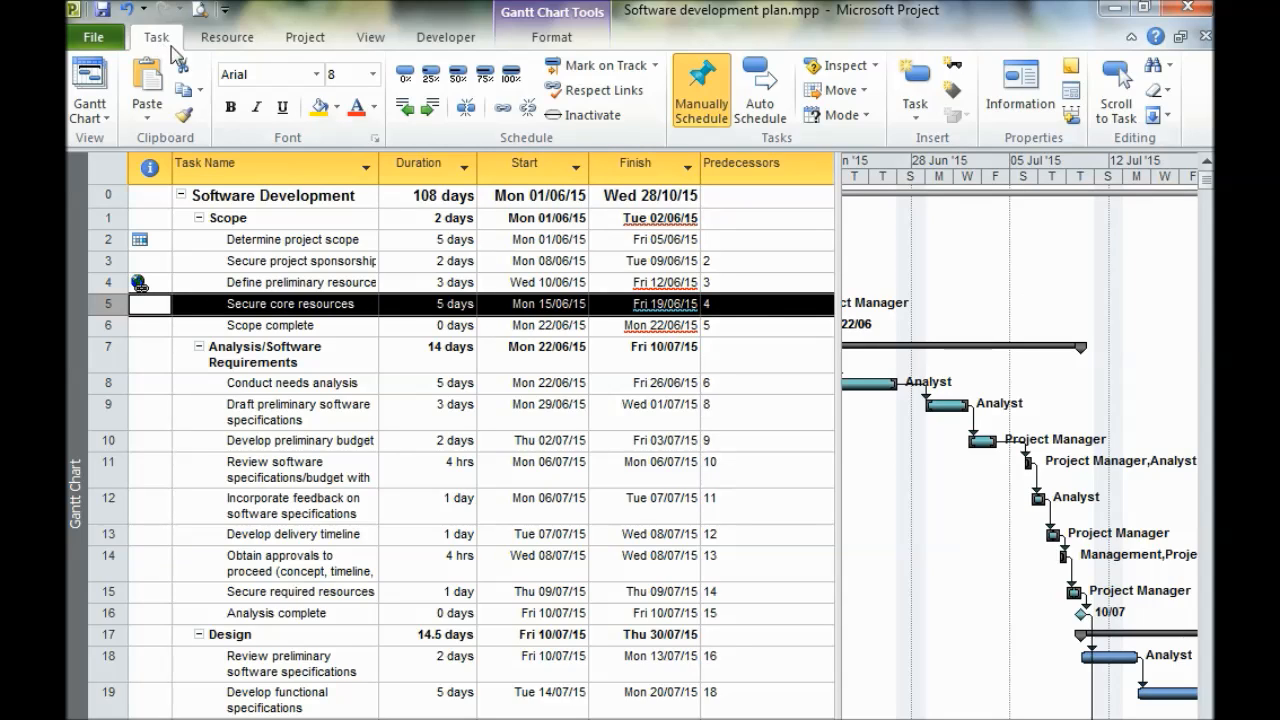
click(1074, 76)
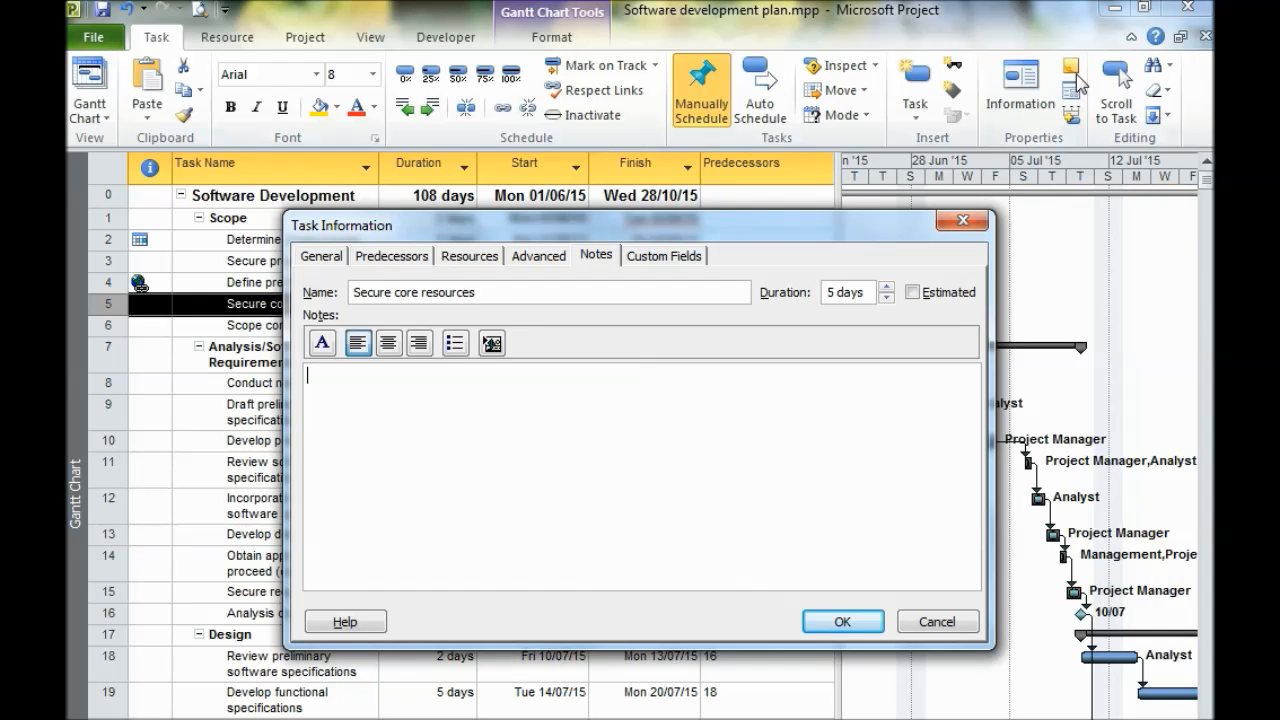
drag(617, 228, 727, 375)
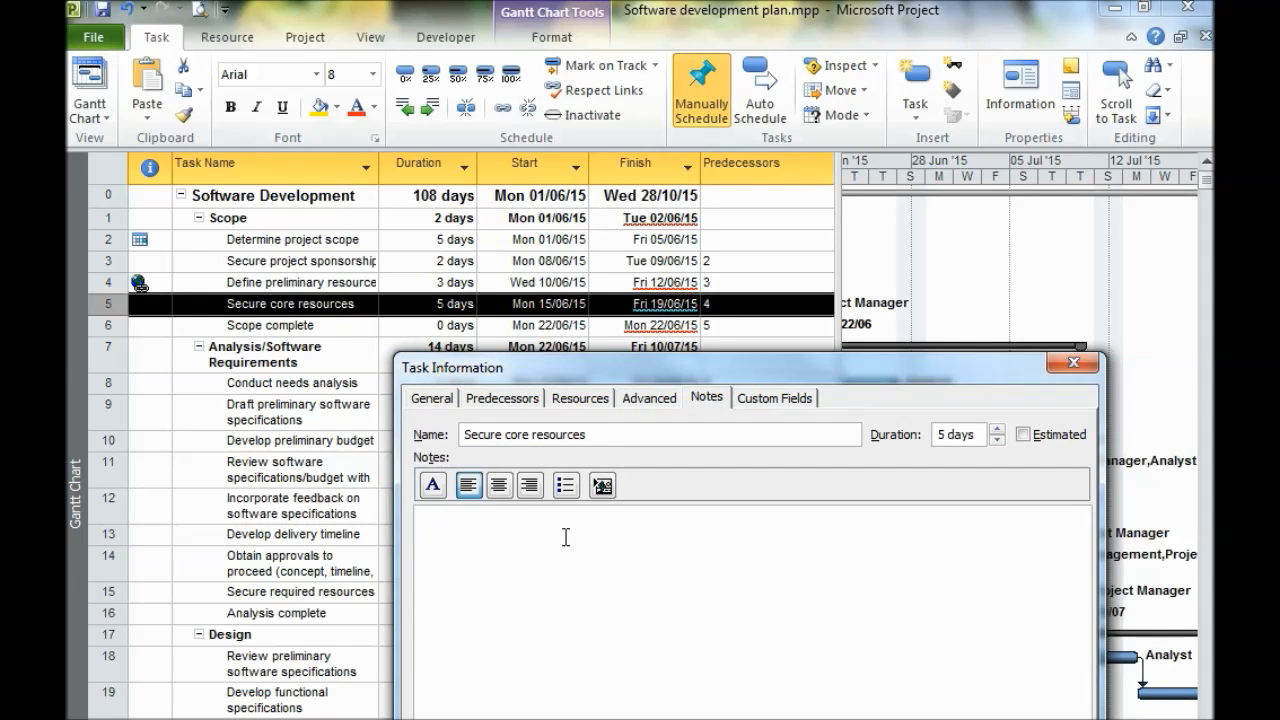
text(Check With Other Project Manager.)
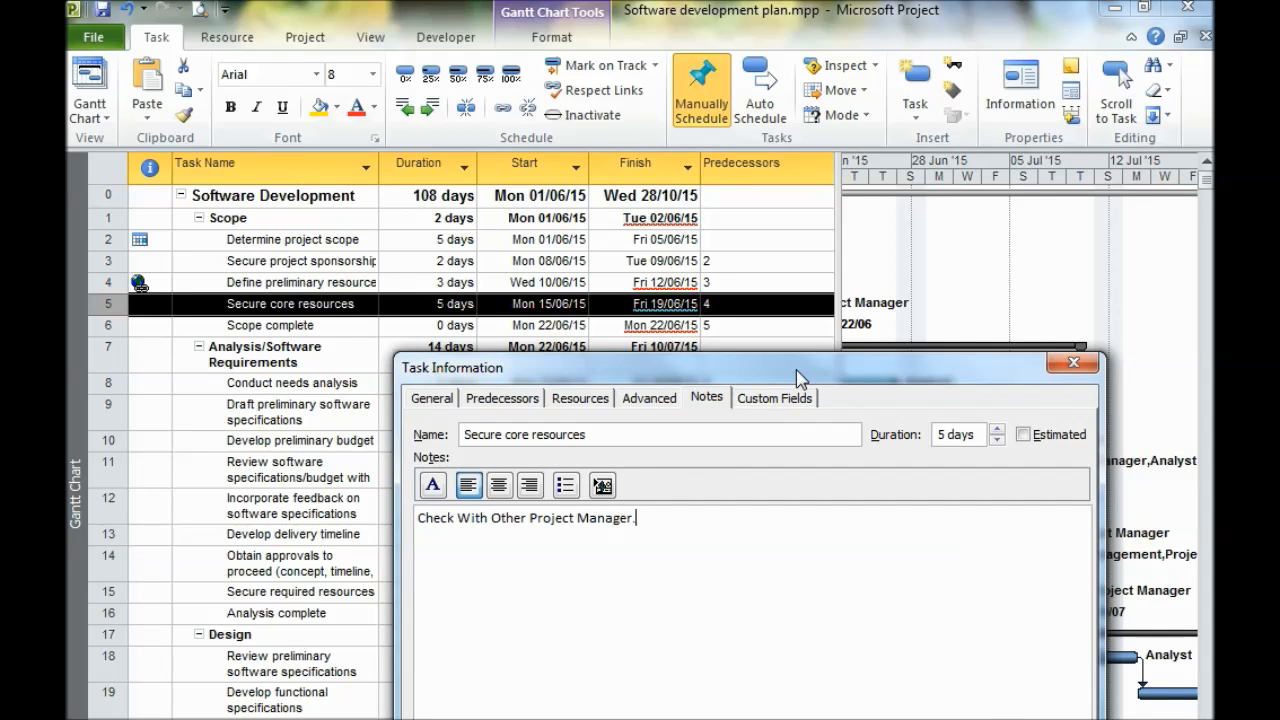
drag(800, 369, 758, 269)
click(912, 664)
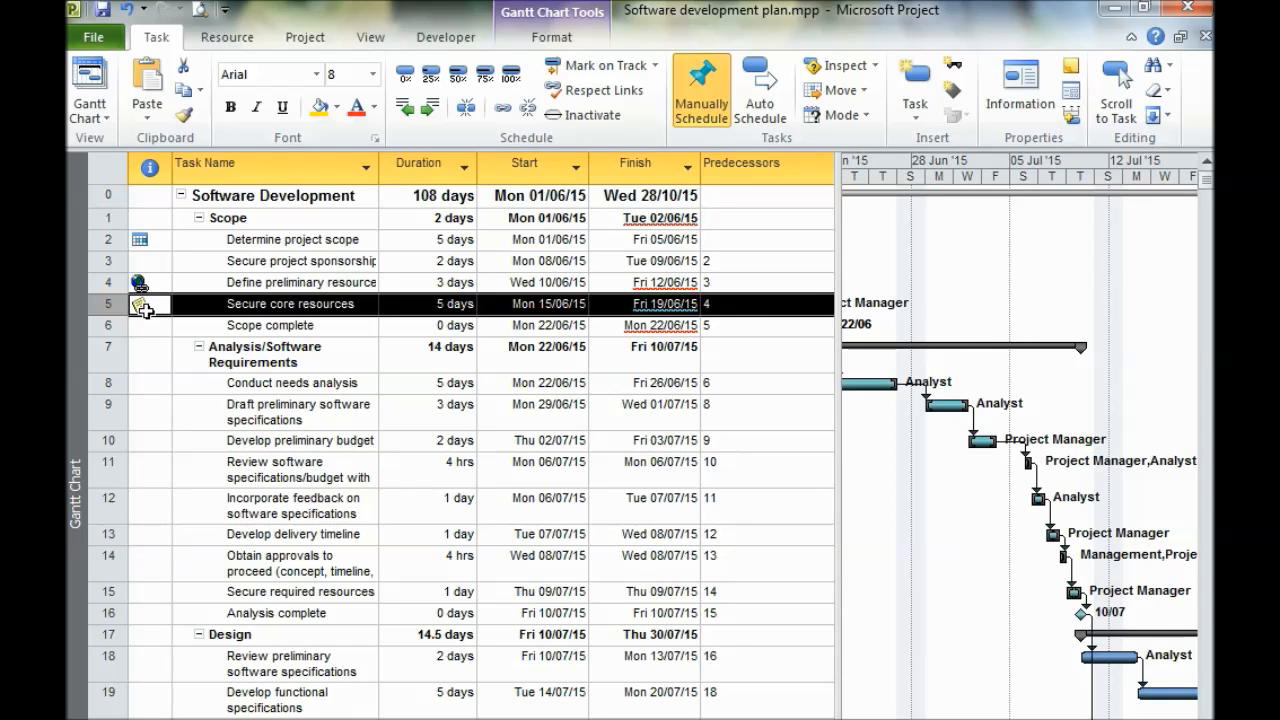
- Review the note attached to the Secure core resources task and close its task information
mouse_move(141, 307)
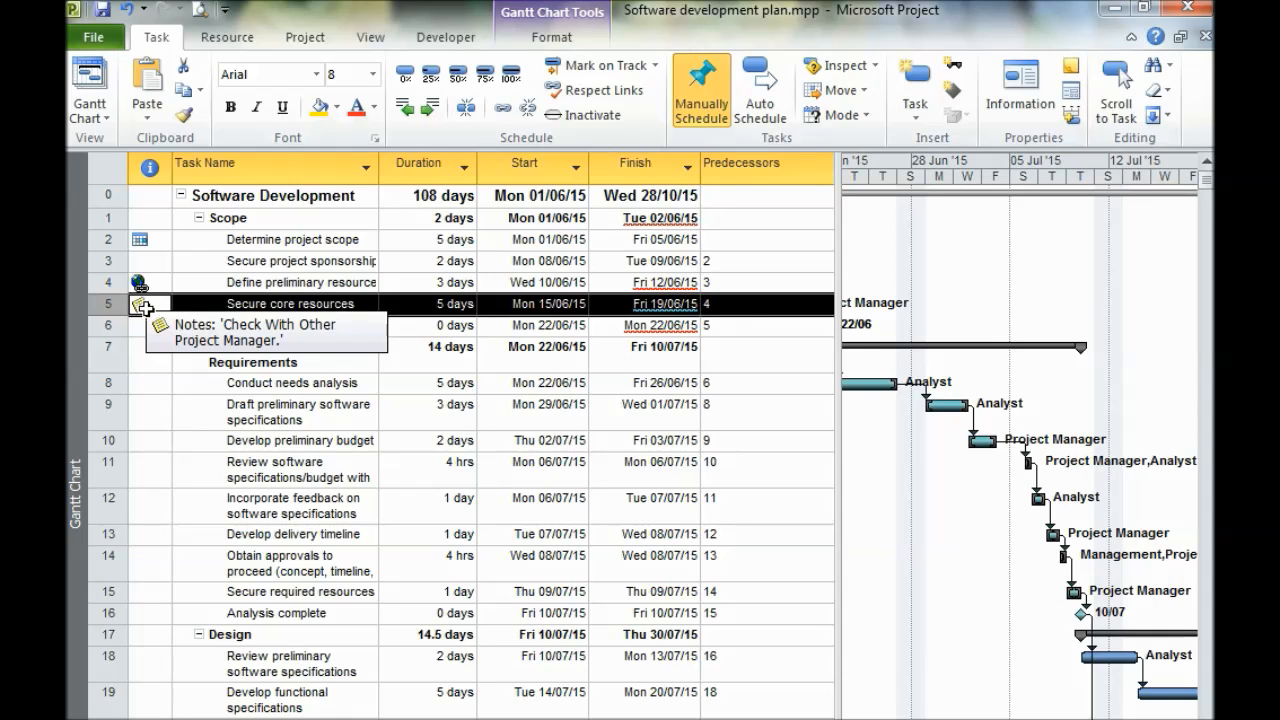
double_click(141, 307)
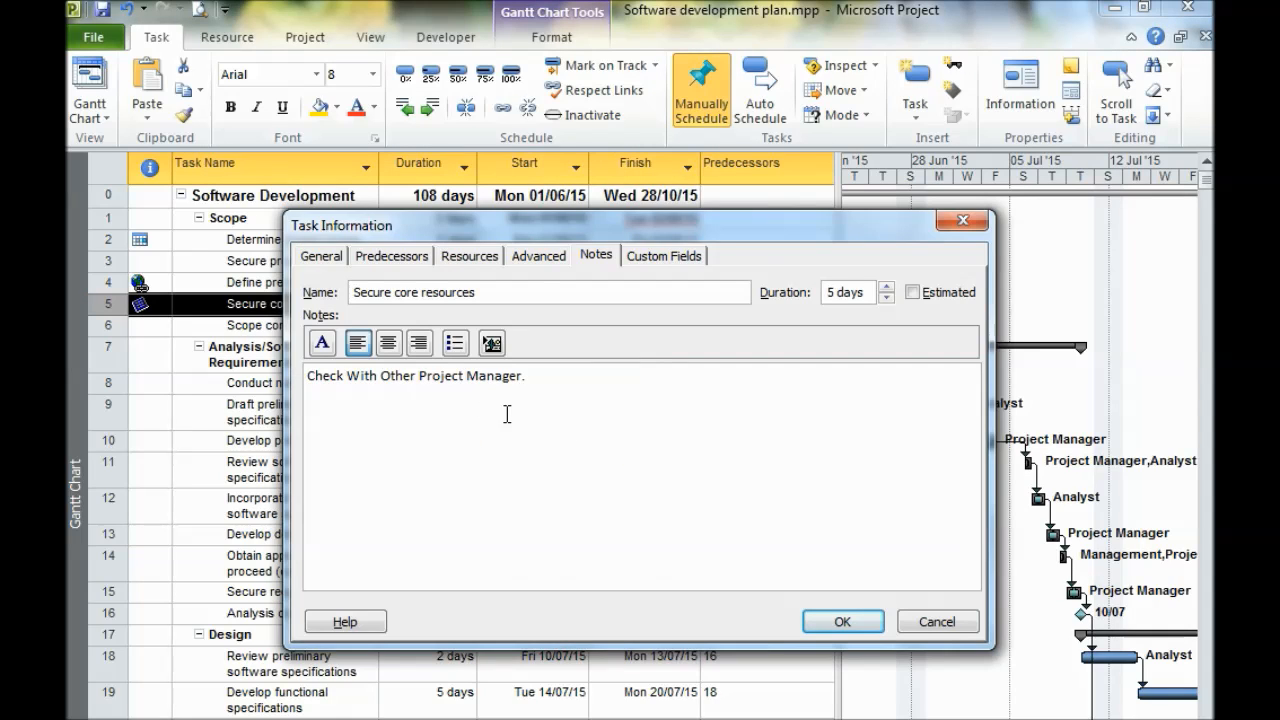
click(838, 621)
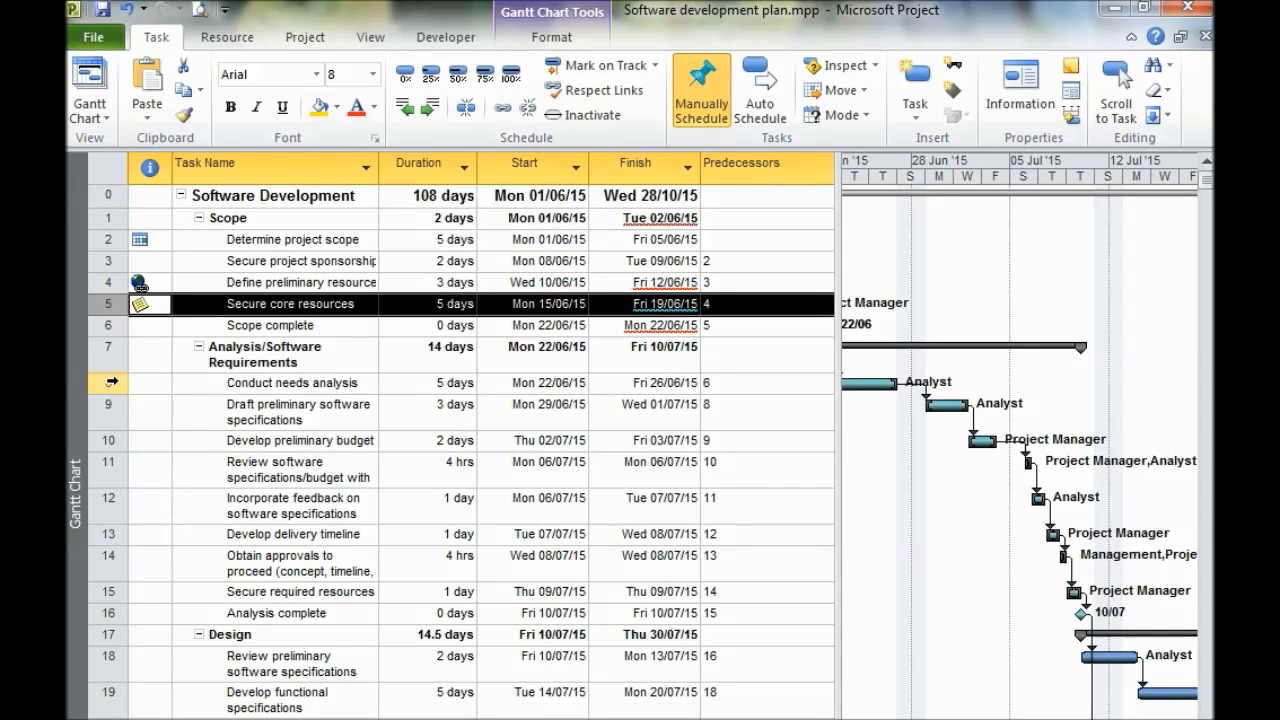
click(252, 383)
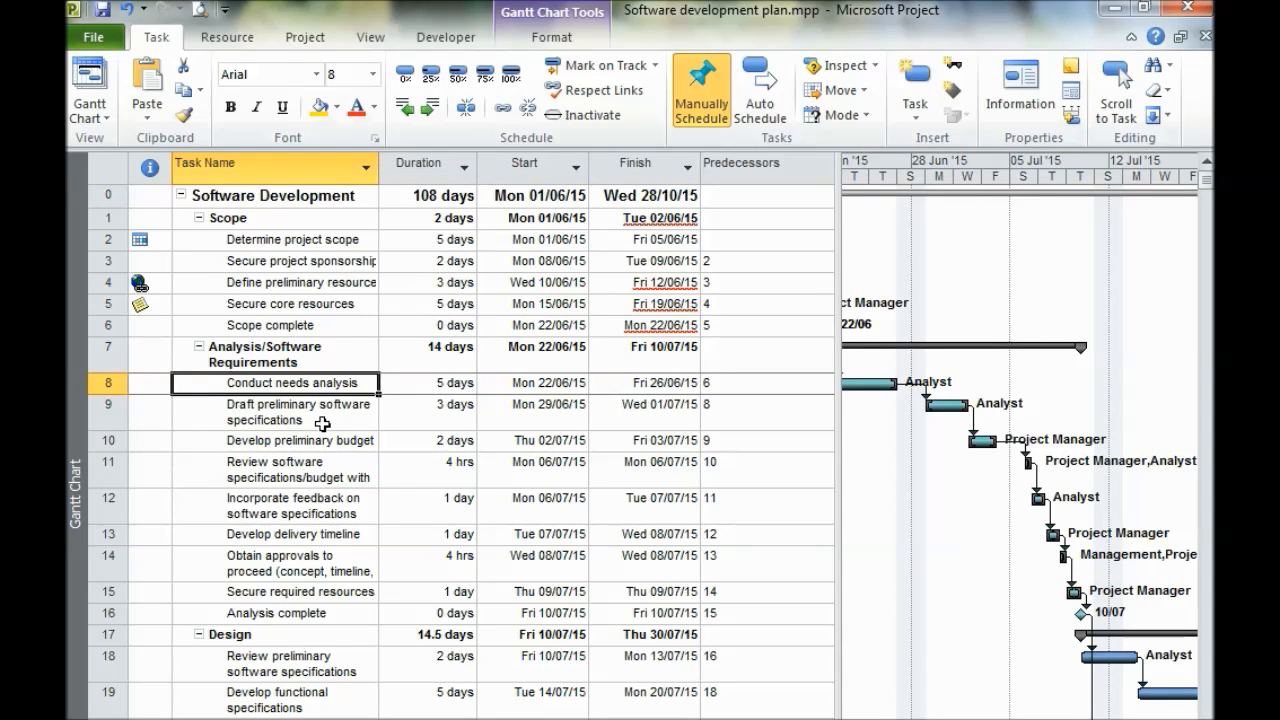
right_click(152, 385)
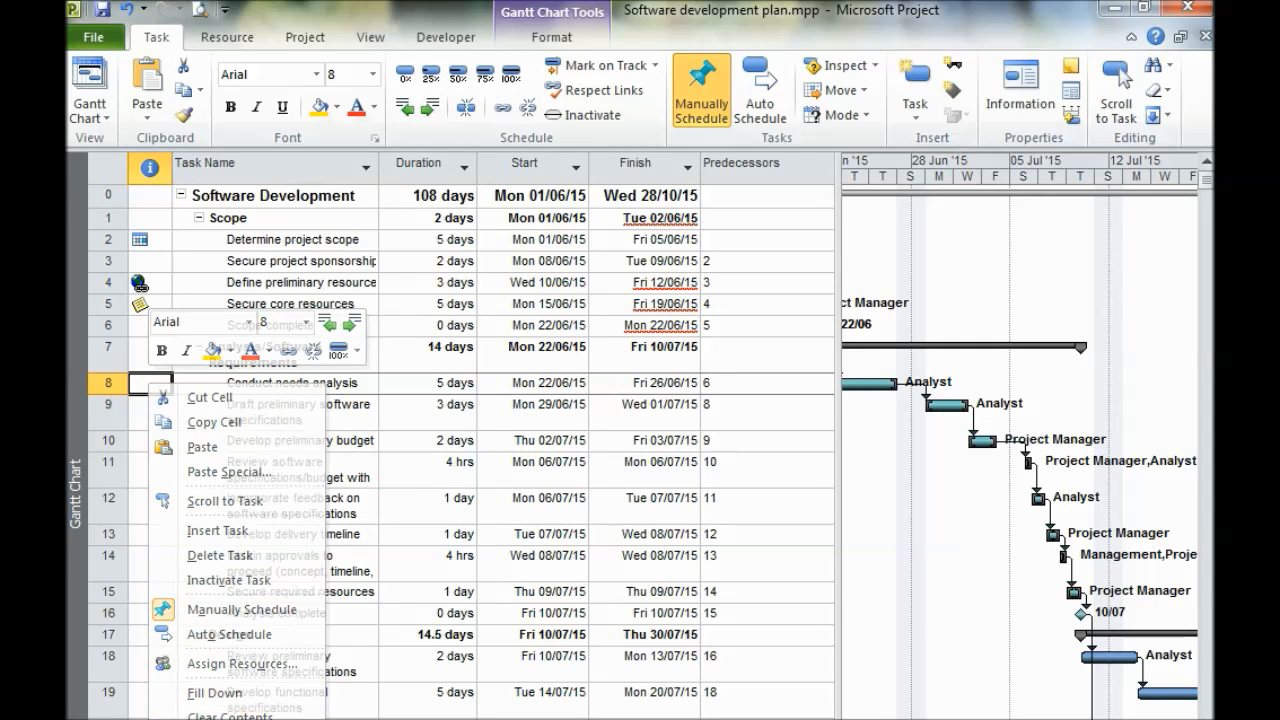
click(230, 718)
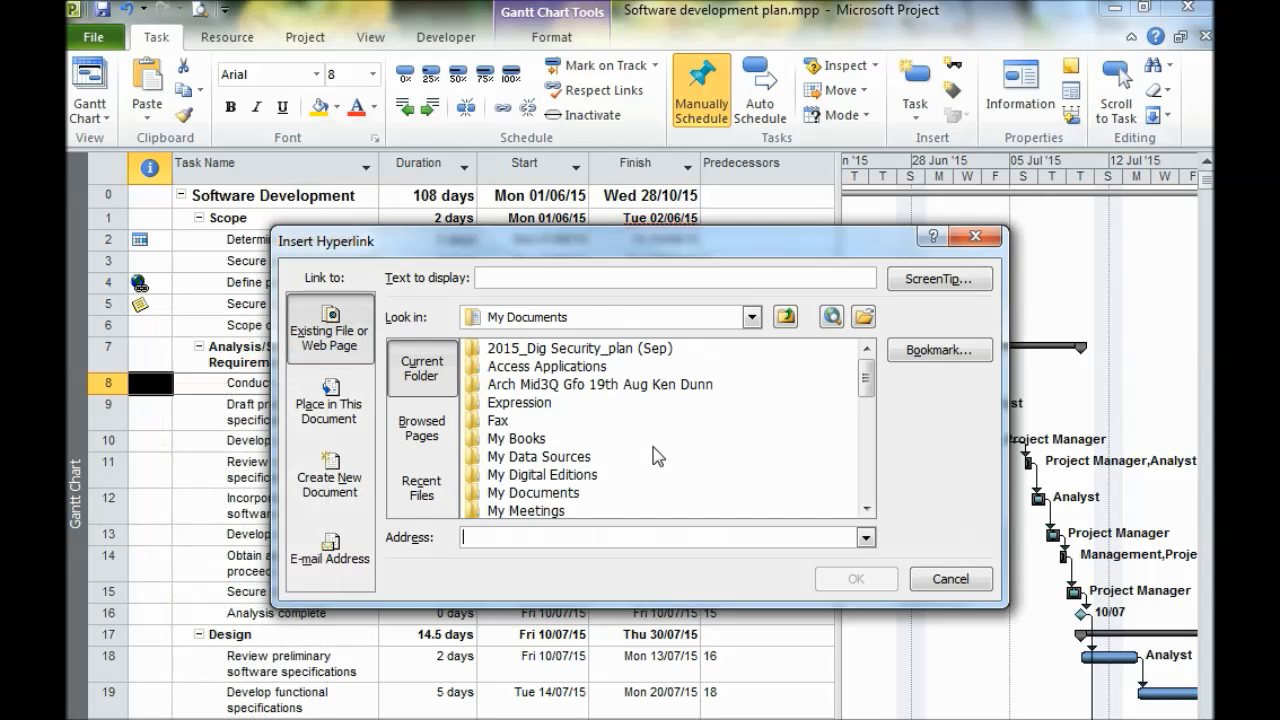
click(535, 280)
text(PMI Weblink)
key(alt+Tab)
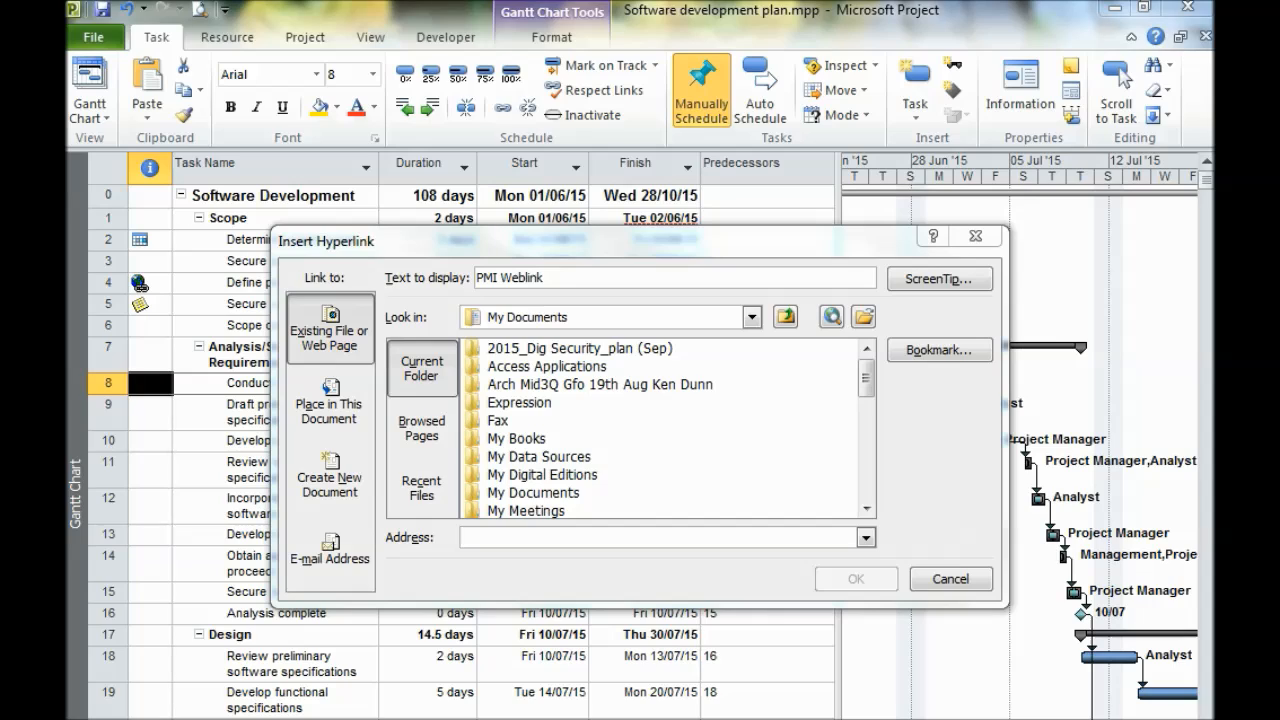
key(alt+Tab)
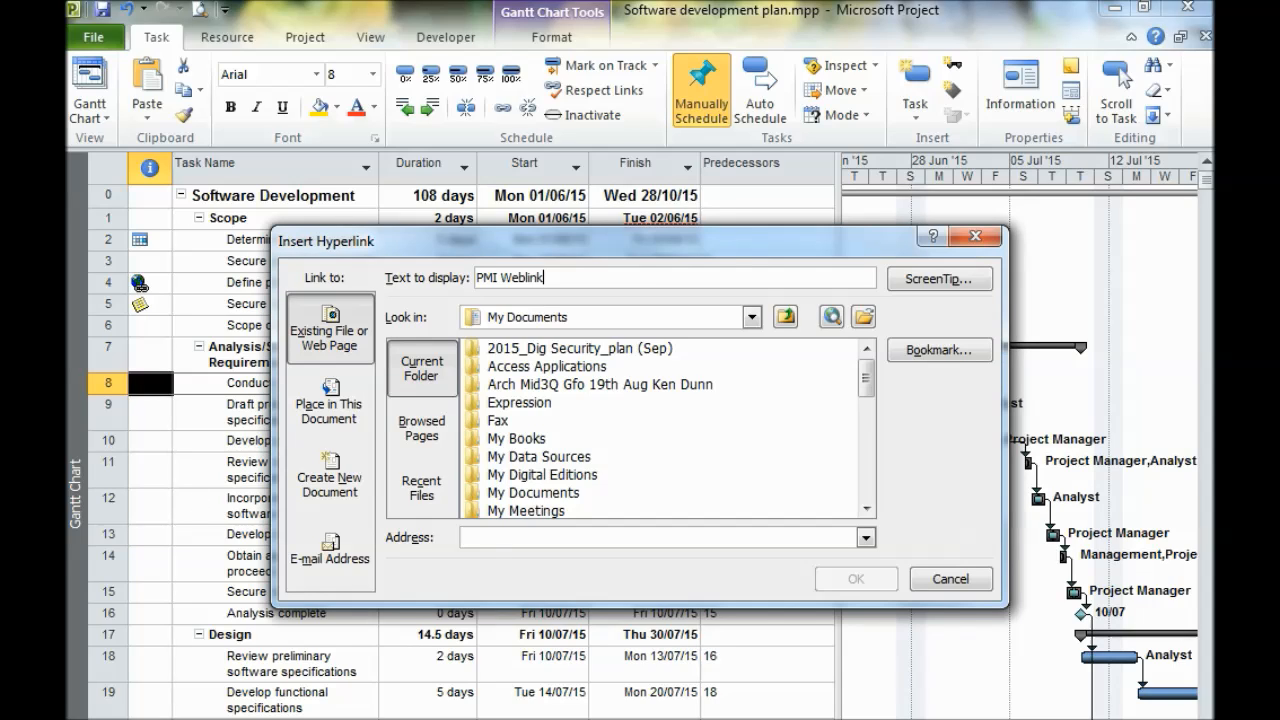
click(497, 538)
text(http://www.pmi.org/About-Us/About-Us-What-is-Project-Management.aspx)
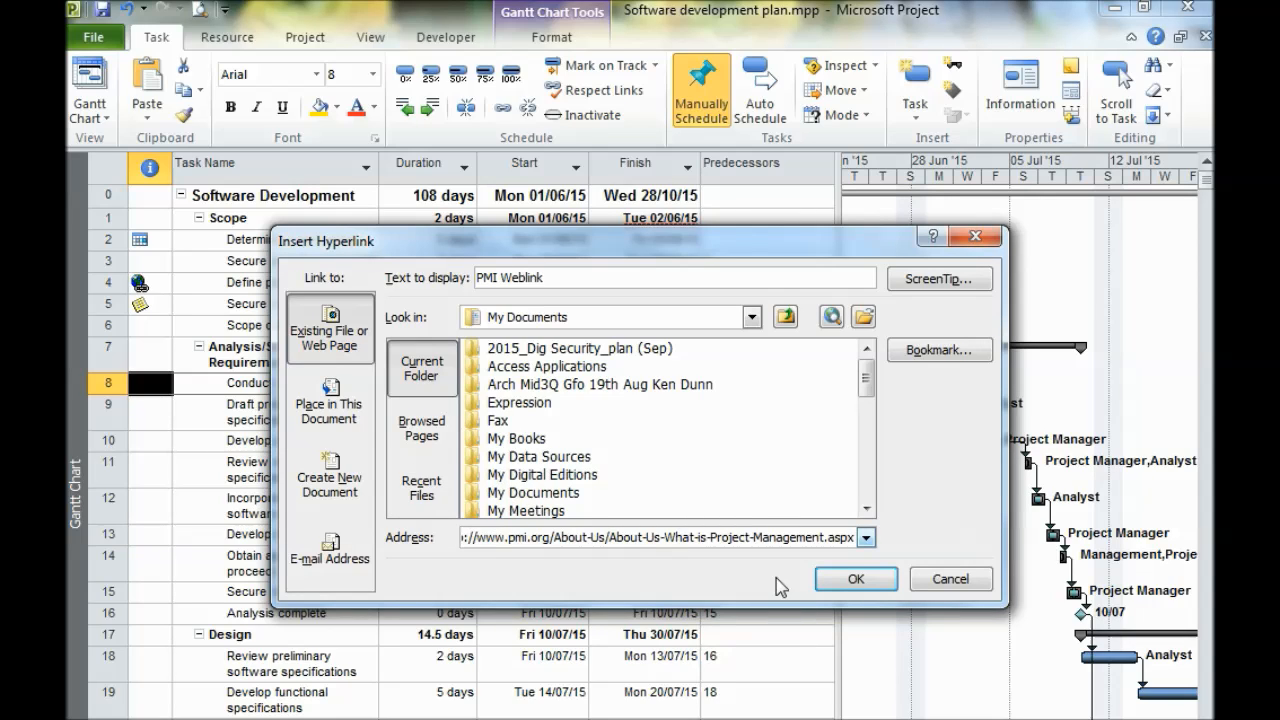
click(852, 579)
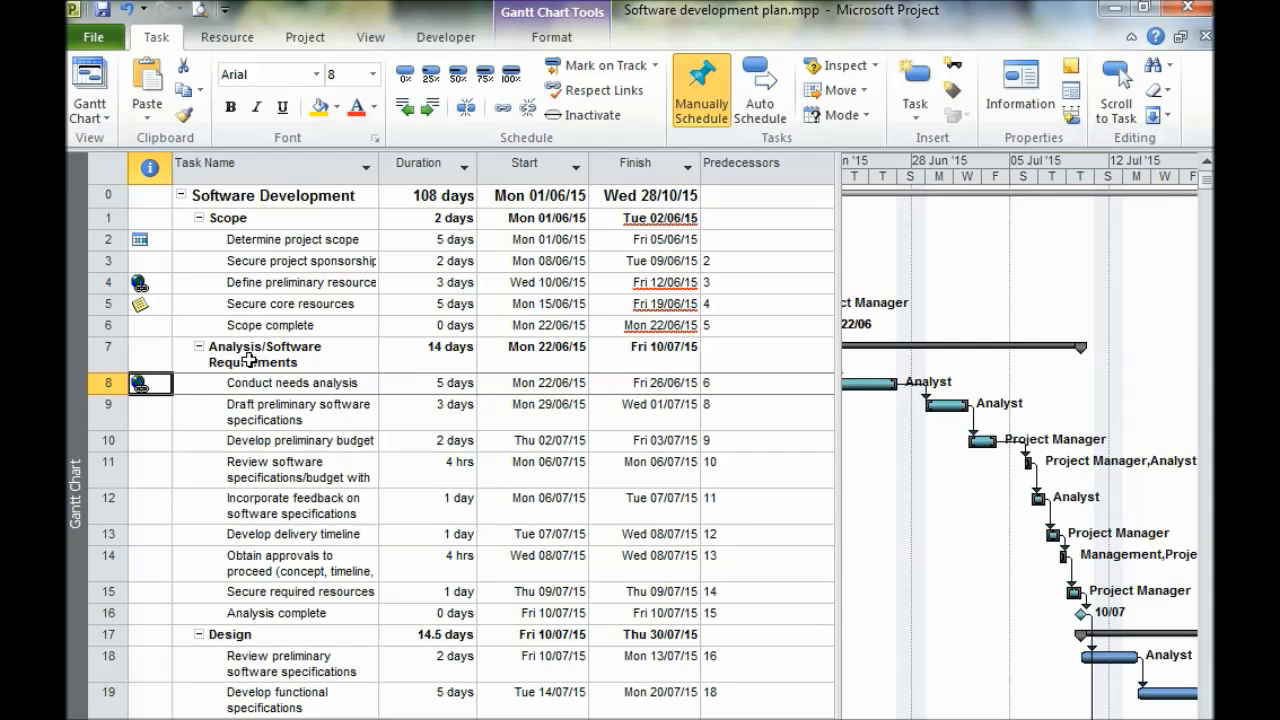
- Open the PMI Weblink hyperlink attached to the Conduct needs analysis task
mouse_move(145, 383)
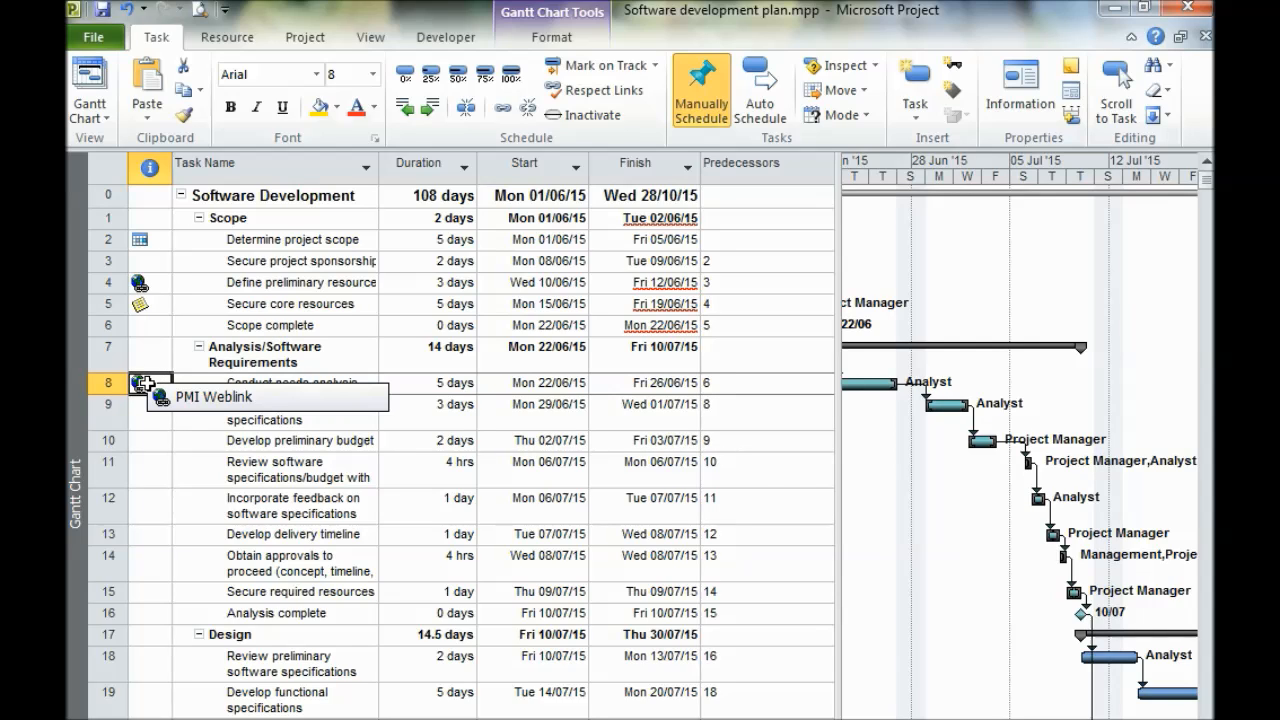
right_click(145, 383)
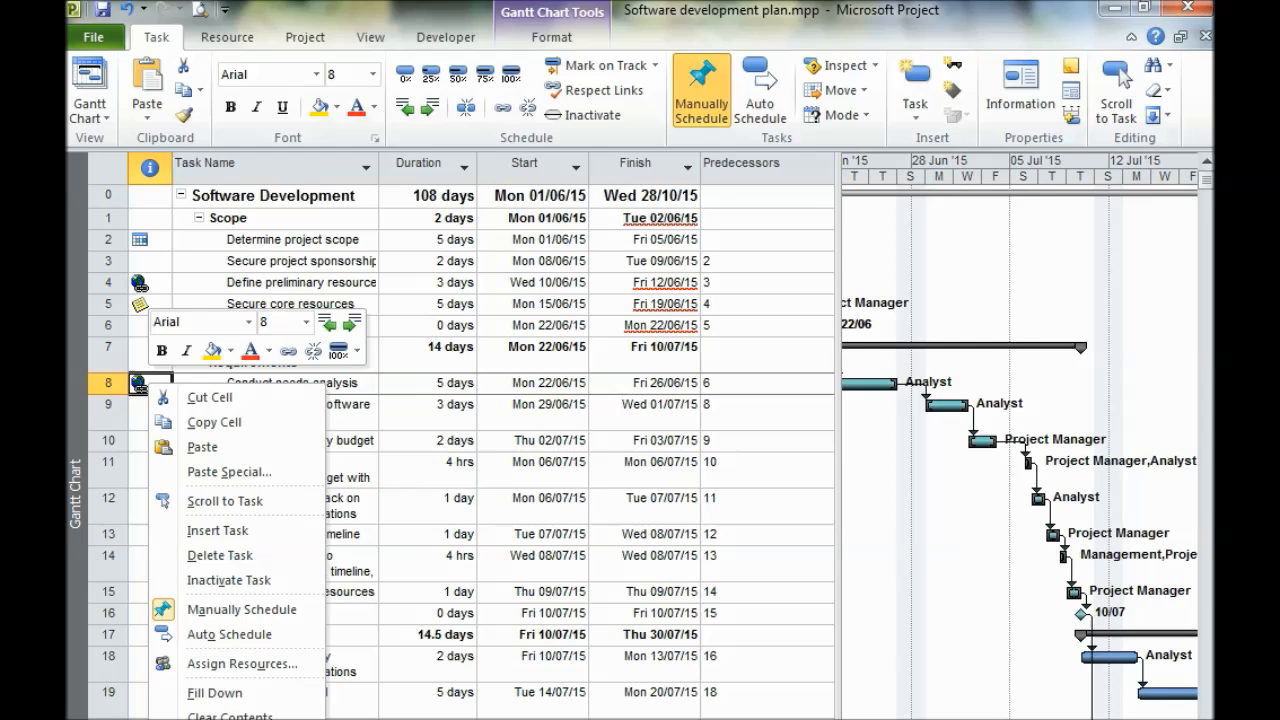
click(390, 719)
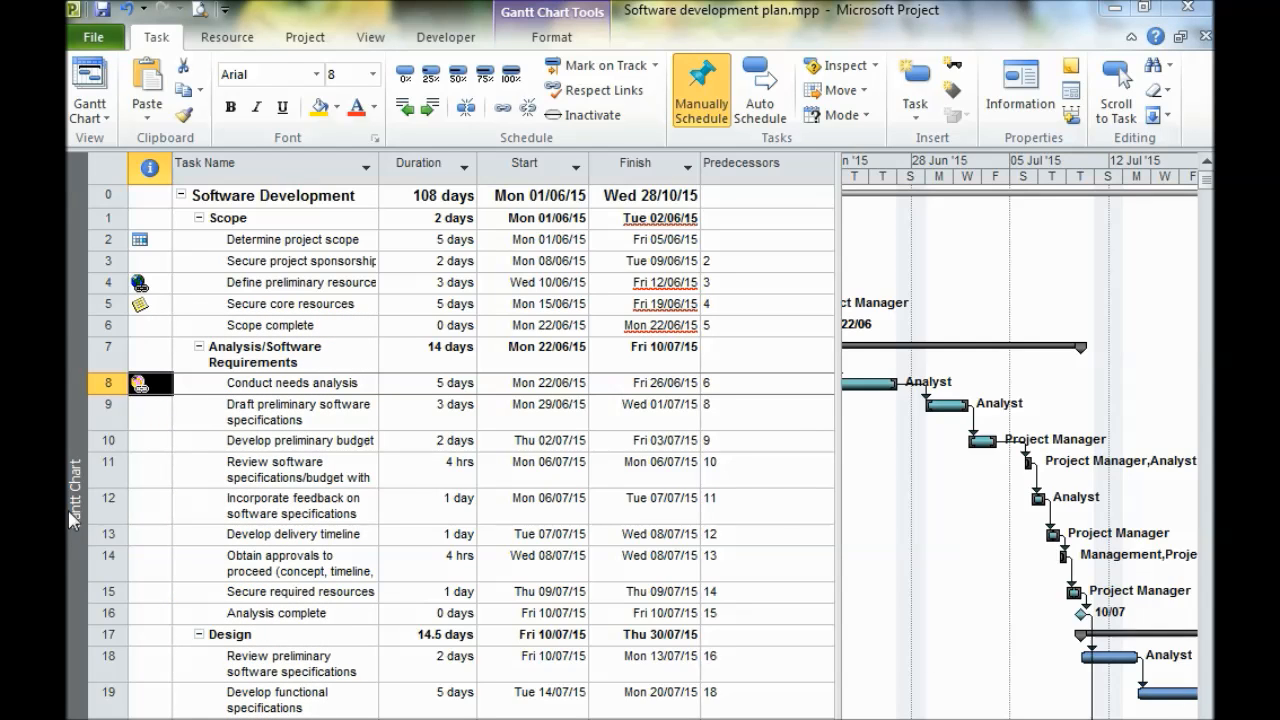